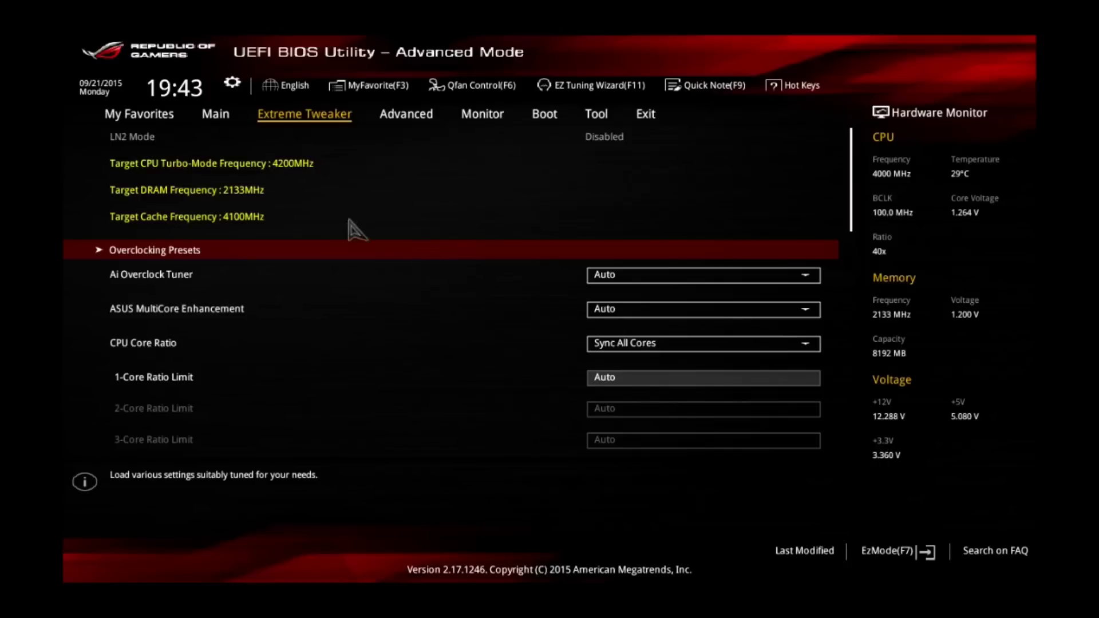
- Check the BIOS and processor information page, then go back to the Extreme Tweaker overclocking page
{"action": "left_click", "coordinate": [224, 119]}
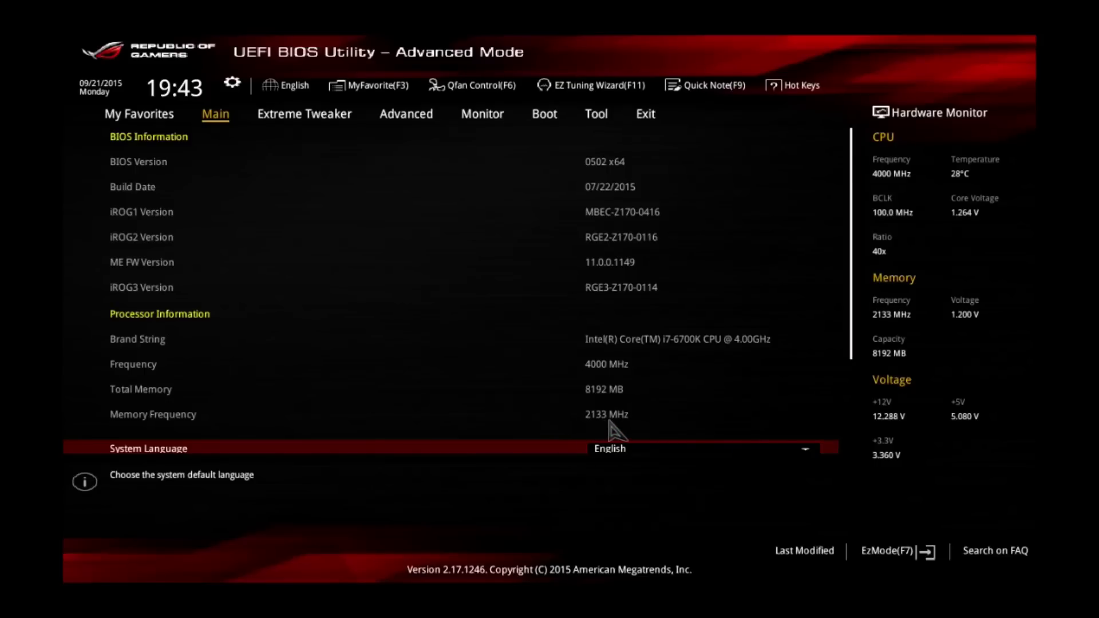
{"action": "left_click", "coordinate": [308, 118]}
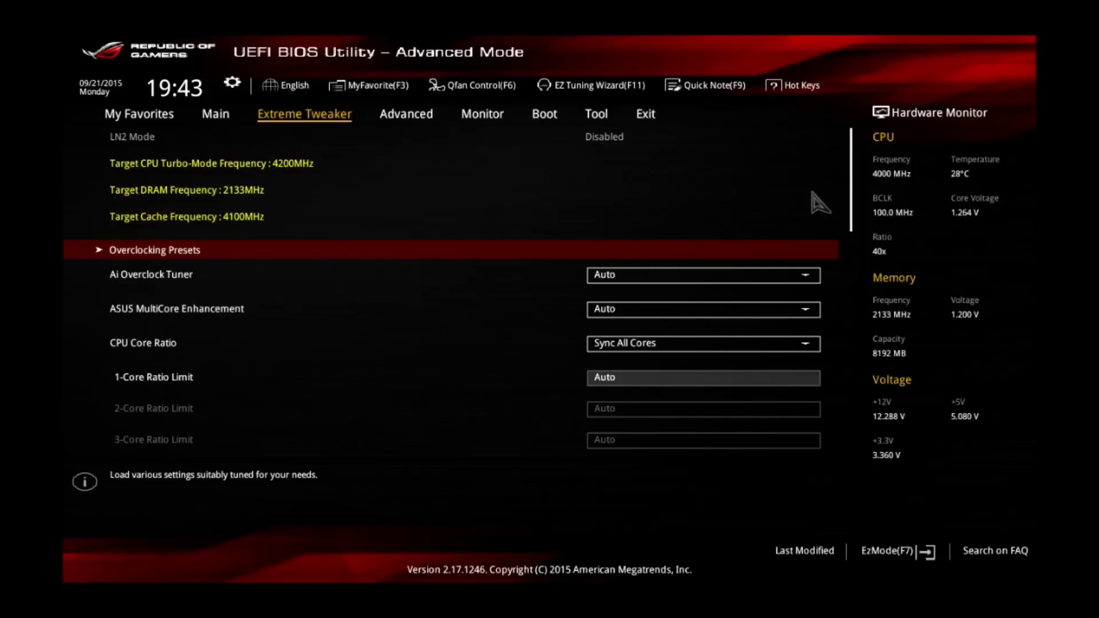
- Set Ai Overclock Tuner to XMP for DDR4-3200 and decline the all-core enhancement
{"action": "key", "text": "Down"}
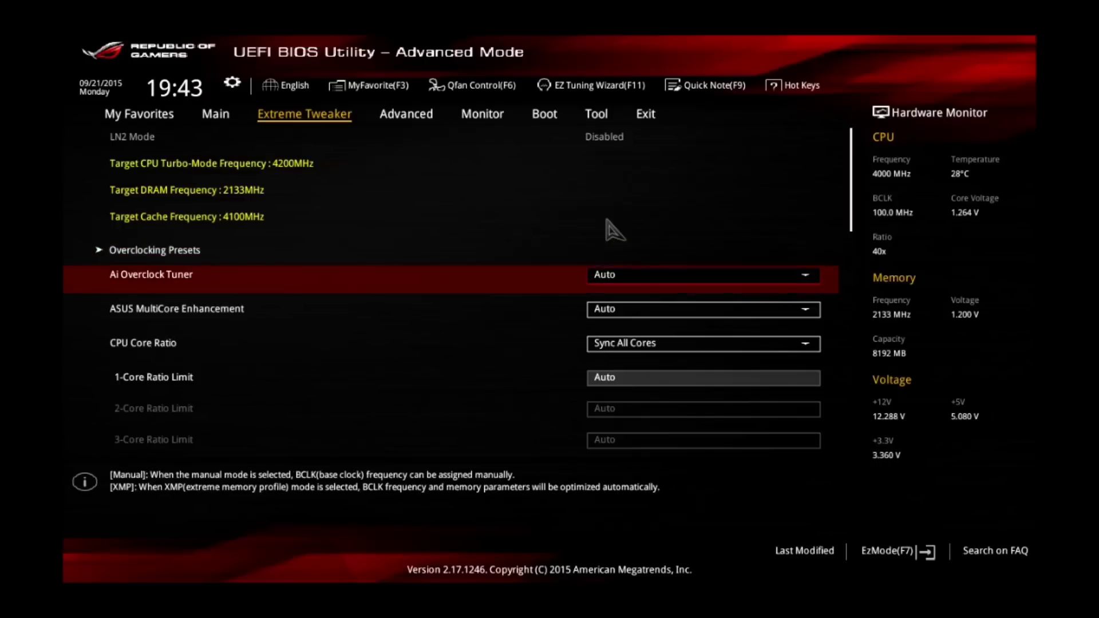
{"action": "key", "text": "Return"}
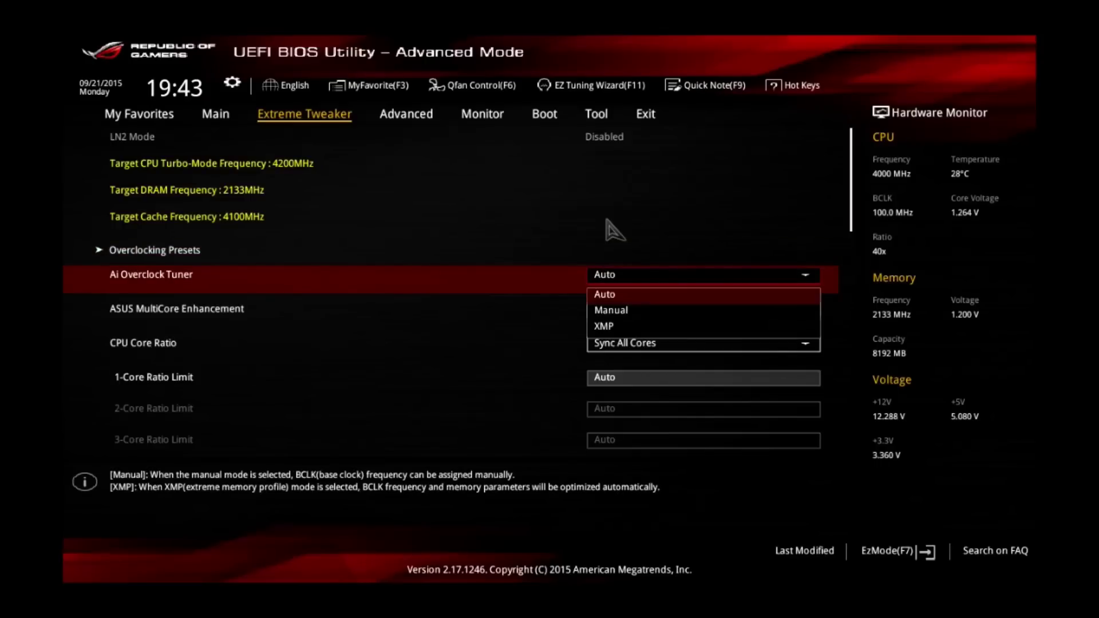
{"action": "key", "text": "Down"}
{"action": "key", "text": "Down"}
{"action": "key", "text": "Return"}
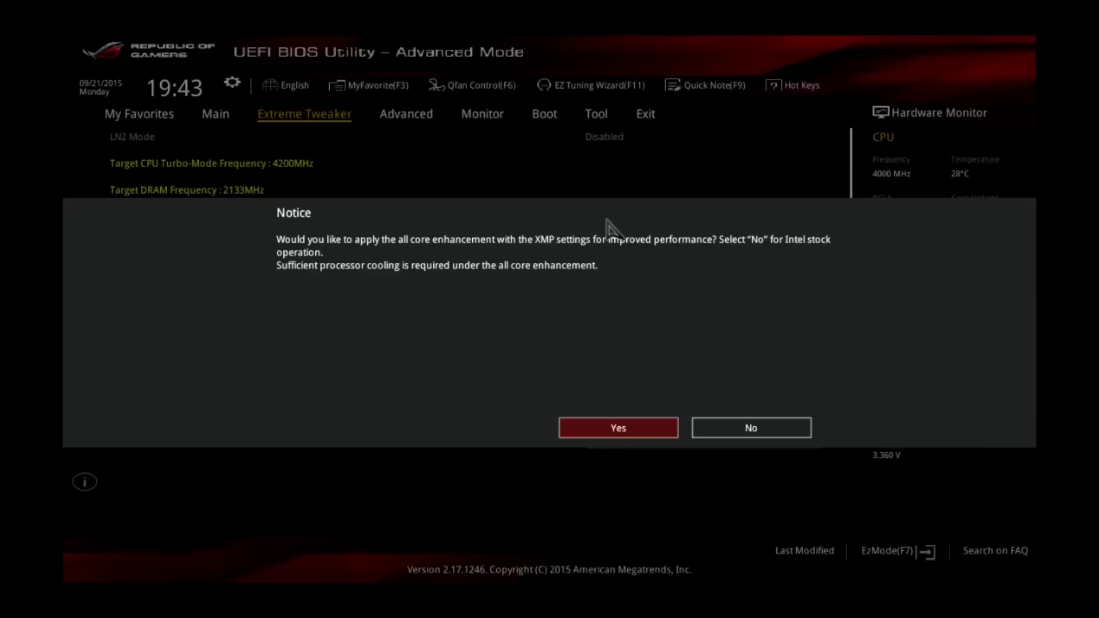
{"action": "key", "text": "Right"}
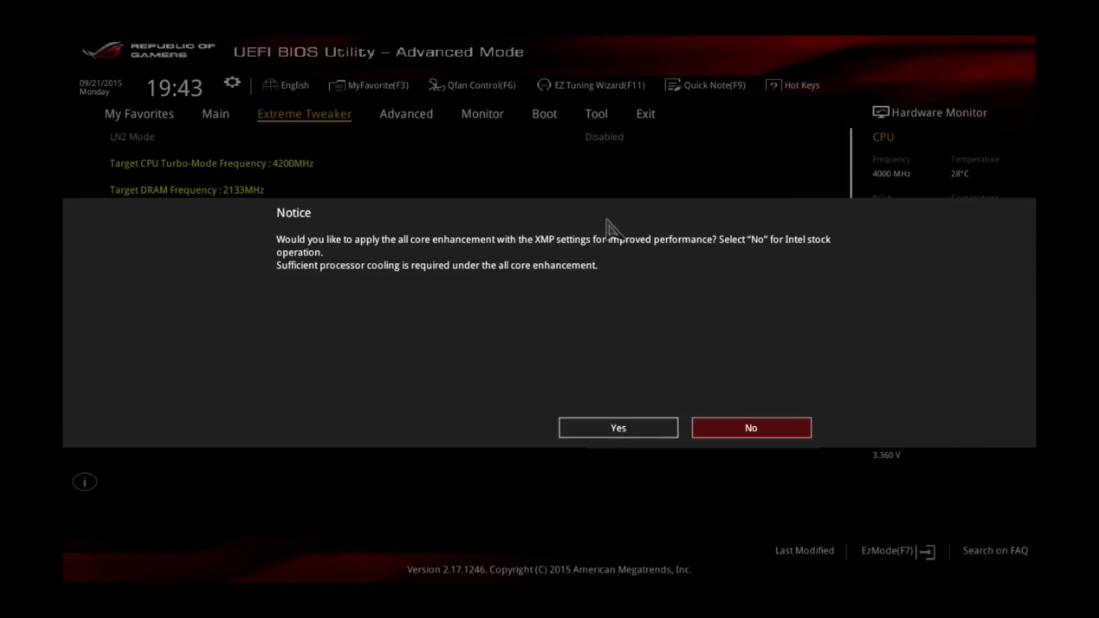
{"action": "key", "text": "Return"}
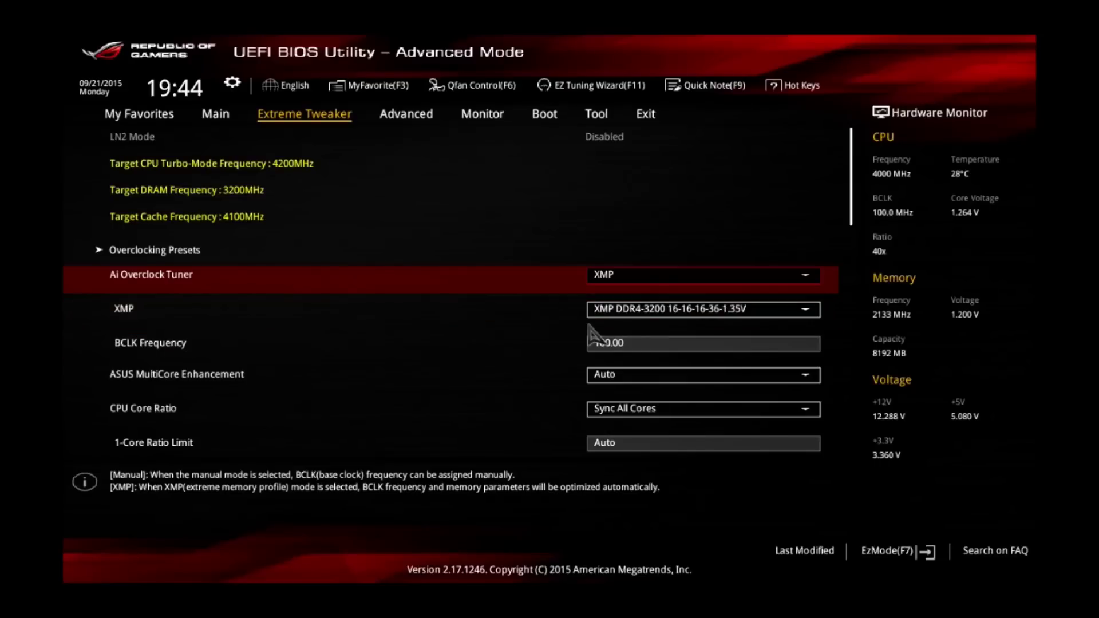
{"action": "key", "text": "Down"}
{"action": "key", "text": "Down"}
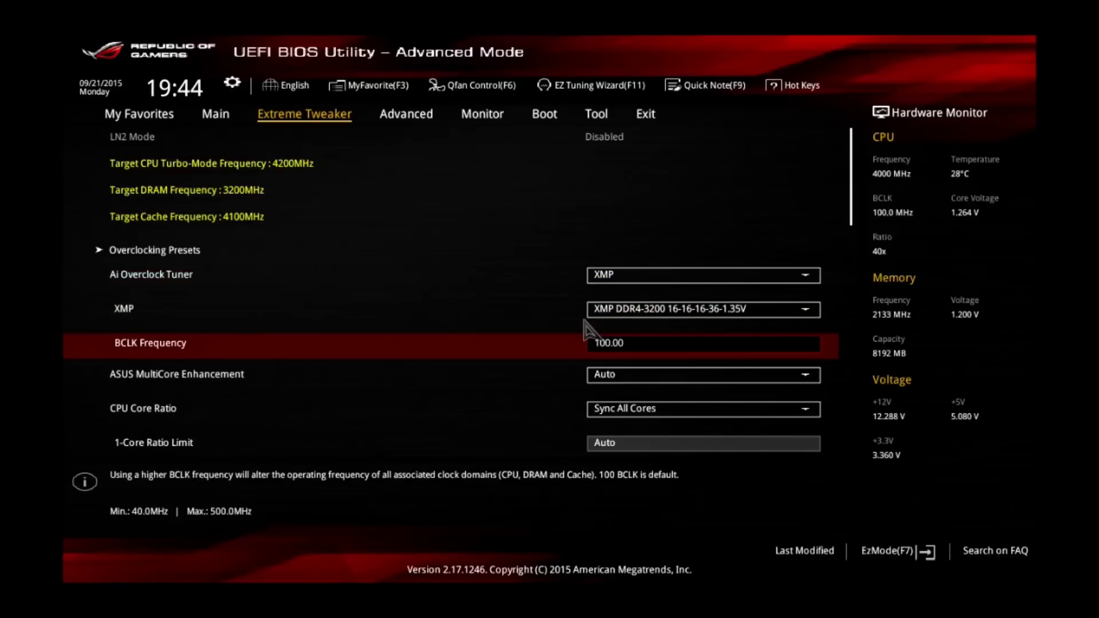
- Enter 45 as the 1-Core Ratio Limit so all four core ratio limits read 45
{"action": "key", "text": "Down"}
{"action": "key", "text": "Down"}
{"action": "key", "text": "Down"}
{"action": "key", "text": "Down"}
{"action": "key", "text": "Down"}
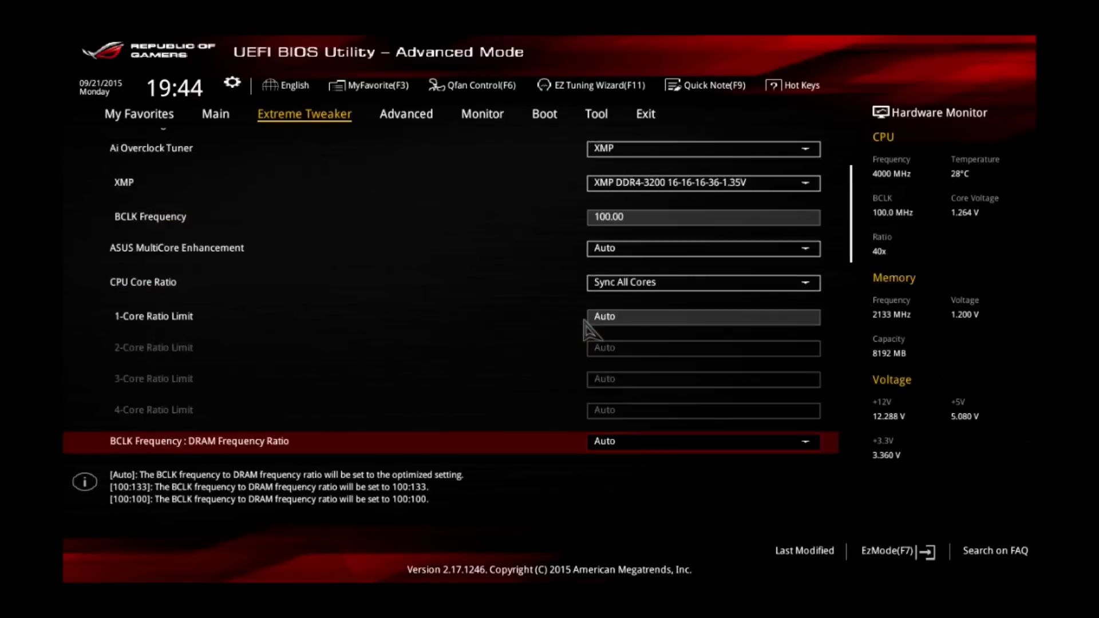
{"action": "key", "text": "Up"}
{"action": "key", "text": "Up"}
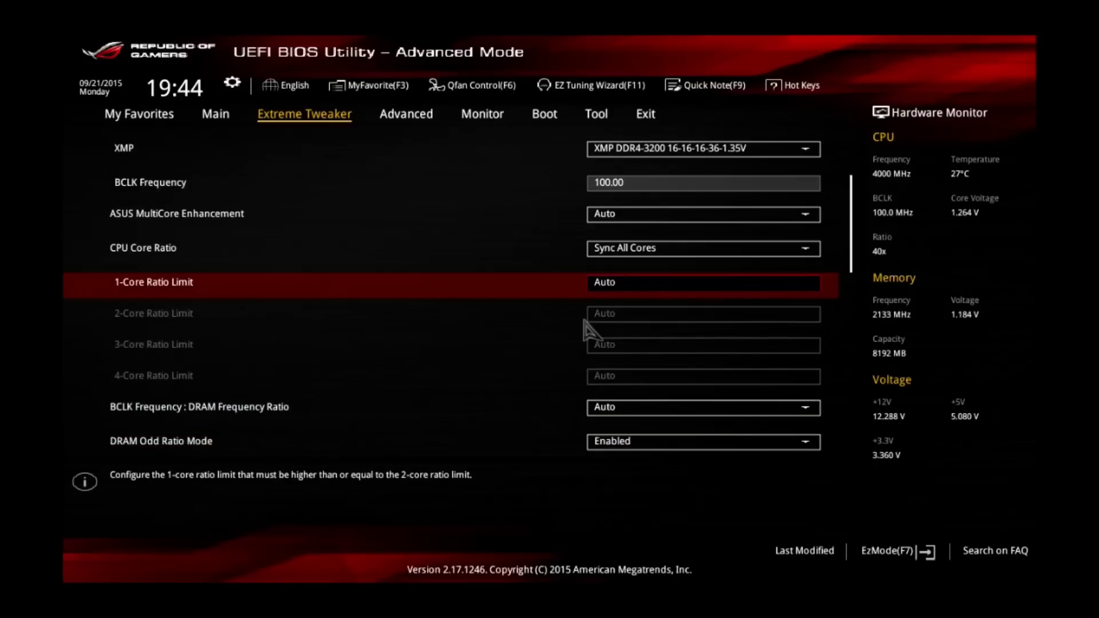
{"action": "type", "text": "45"}
{"action": "key", "text": "Return"}
{"action": "key", "text": "Up"}
{"action": "key", "text": "Up"}
{"action": "key", "text": "Up"}
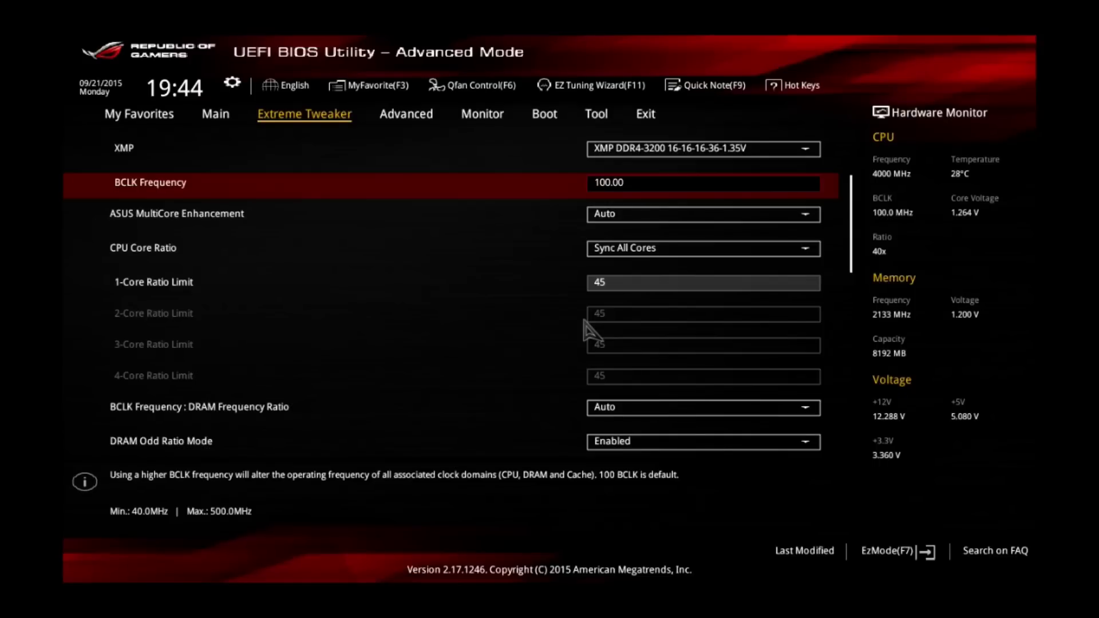
{"action": "key", "text": "Down"}
{"action": "key", "text": "Down"}
{"action": "key", "text": "Down"}
{"action": "key", "text": "Down"}
{"action": "key", "text": "Down"}
{"action": "key", "text": "Down"}
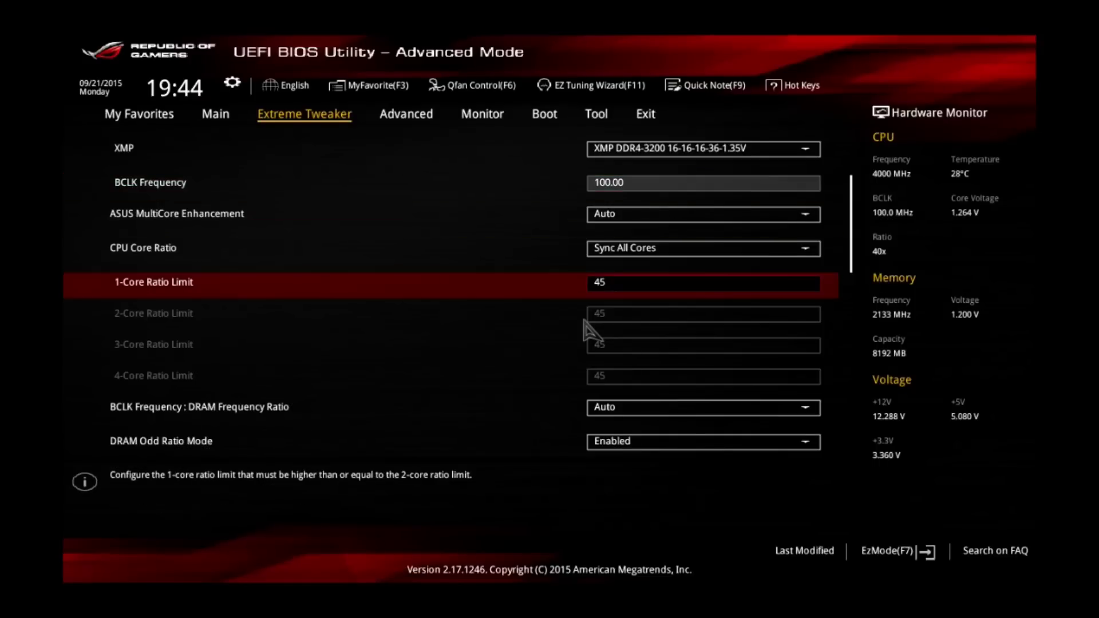
{"action": "key", "text": "Down"}
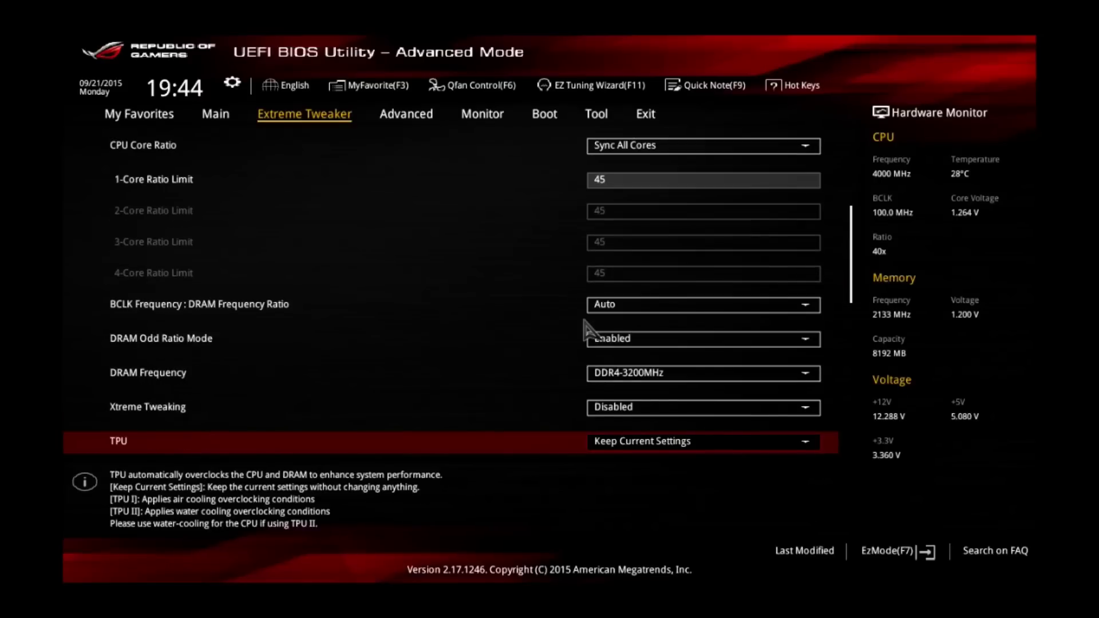
{"action": "key", "text": "Up"}
{"action": "key", "text": "Up"}
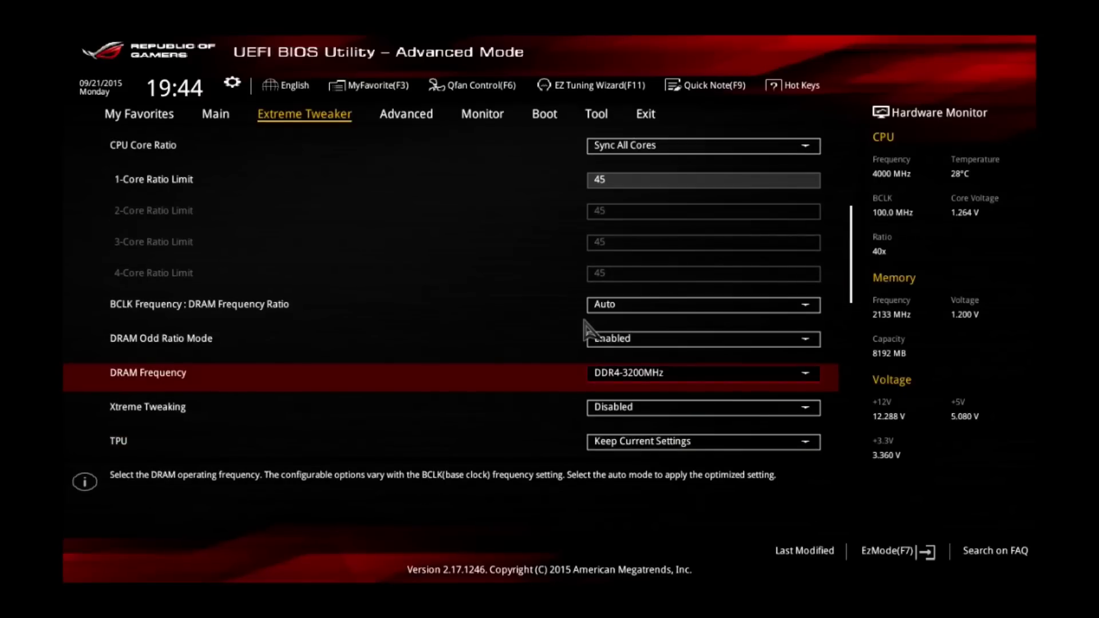
{"action": "key", "text": "Down"}
{"action": "key", "text": "Down"}
{"action": "key", "text": "Down"}
{"action": "key", "text": "Down"}
{"action": "key", "text": "Down"}
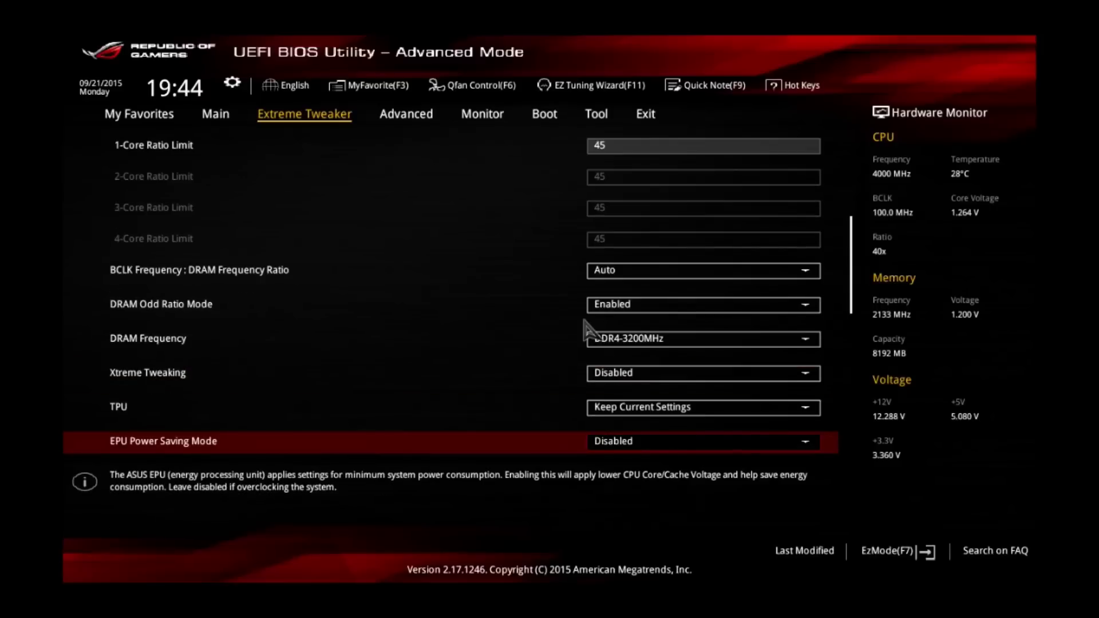
{"action": "key", "text": "Down"}
{"action": "key", "text": "Down"}
{"action": "key", "text": "Down"}
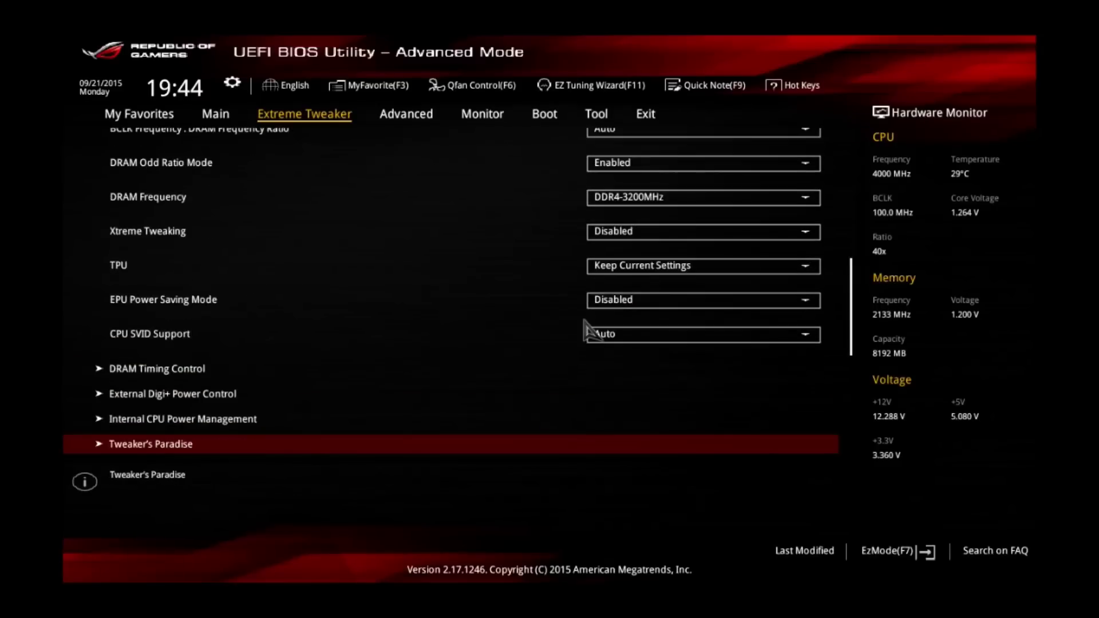
- Raise CPU Core/Cache Current Limit Max. to 255.50
{"action": "key", "text": "Up"}
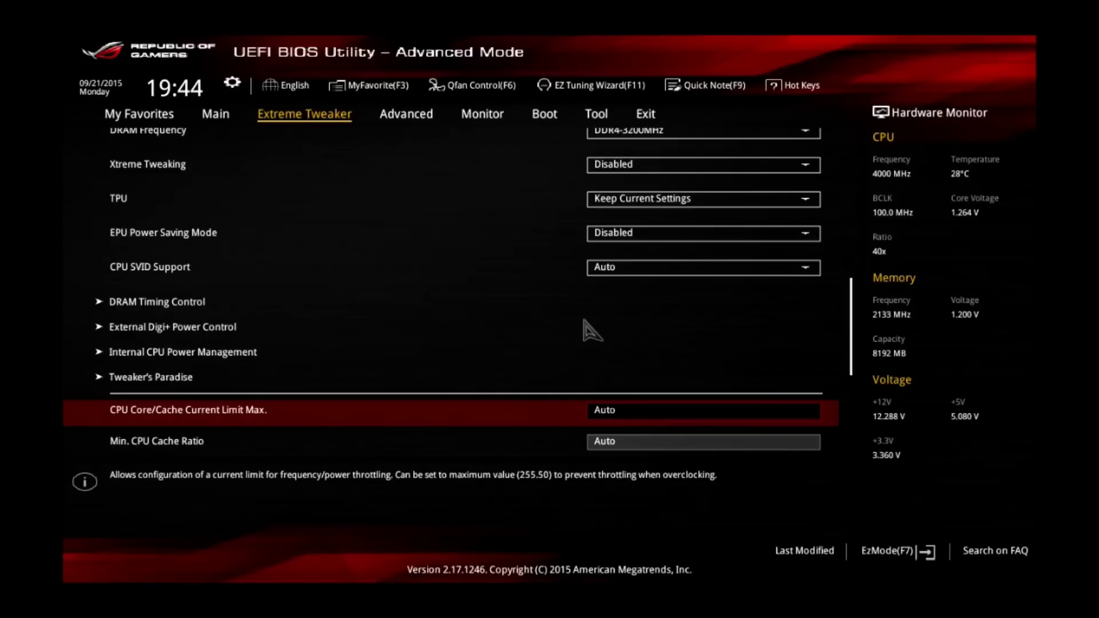
{"action": "type", "text": "2555"}
{"action": "key", "text": "Return"}
- Set both Min. and Max CPU Cache Ratio to 41
{"action": "key", "text": "Down"}
{"action": "key", "text": "Down"}
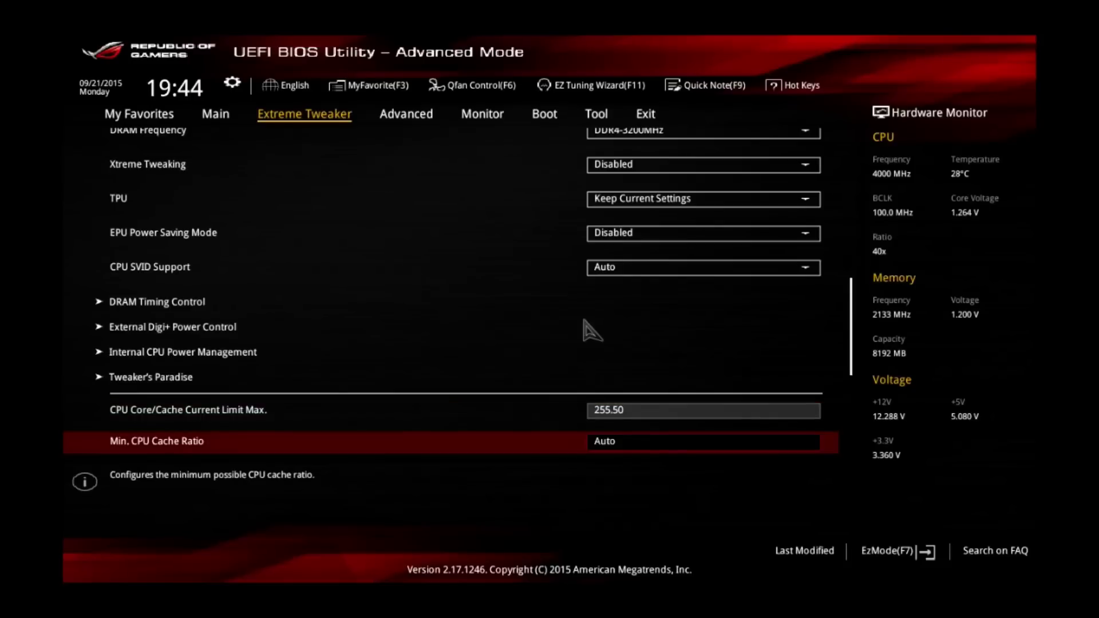
{"action": "key", "text": "Up"}
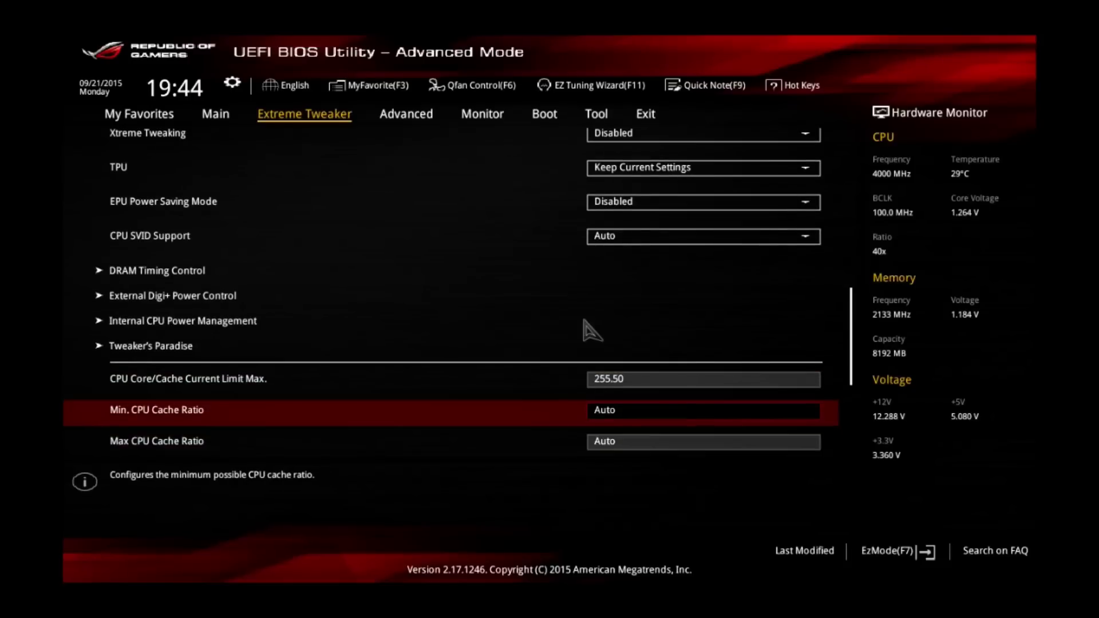
{"action": "type", "text": "41"}
{"action": "key", "text": "Down"}
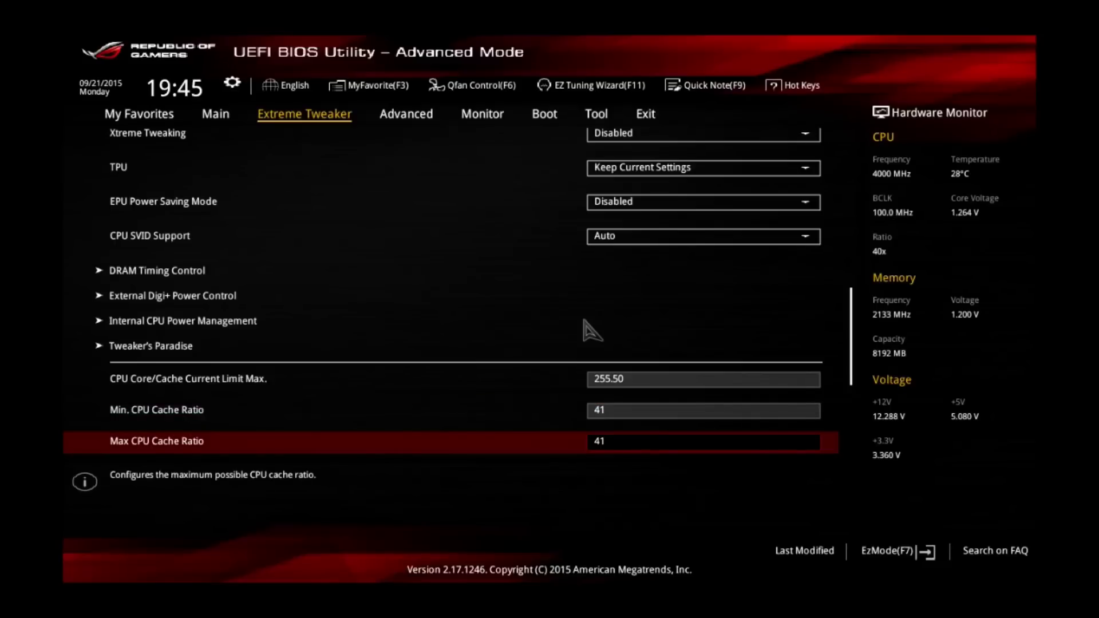
{"action": "type", "text": "41"}
{"action": "key", "text": "Down"}
{"action": "key", "text": "Up"}
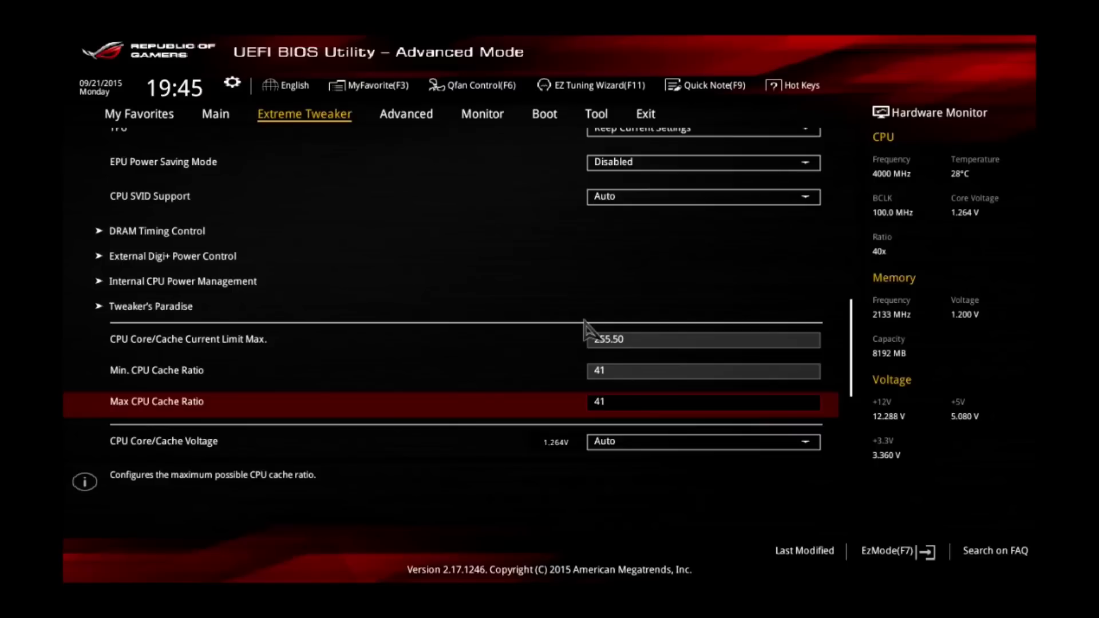
- Switch CPU Core/Cache Voltage from Auto to Manual Mode
{"action": "key", "text": "Up"}
{"action": "key", "text": "Down"}
{"action": "key", "text": "Up"}
{"action": "key", "text": "Down"}
{"action": "key", "text": "Down"}
{"action": "key", "text": "Down"}
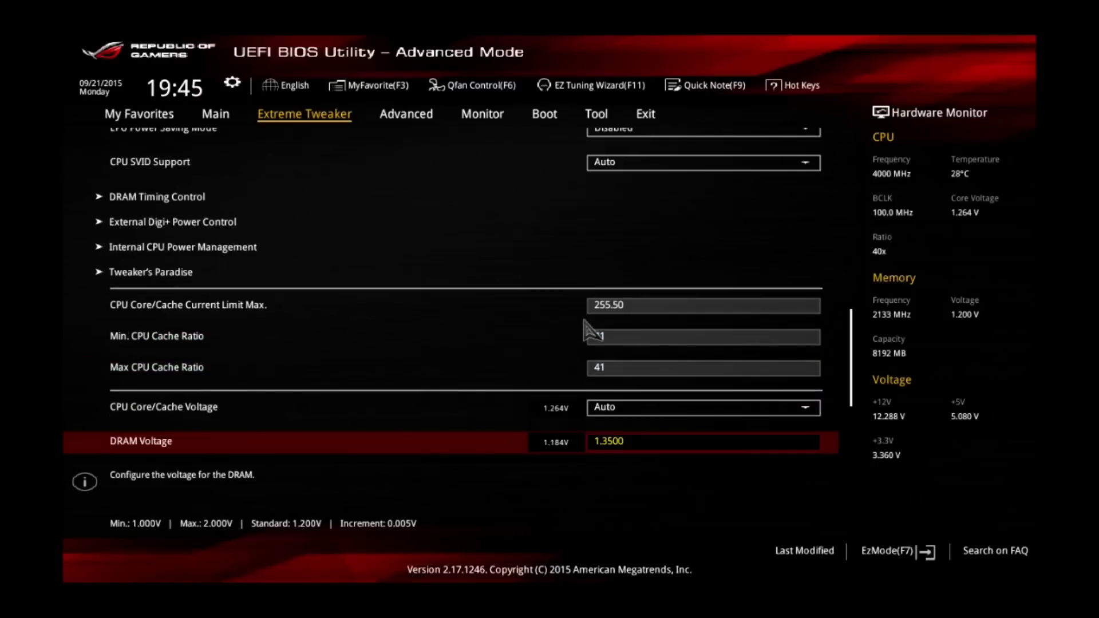
{"action": "key", "text": "Up"}
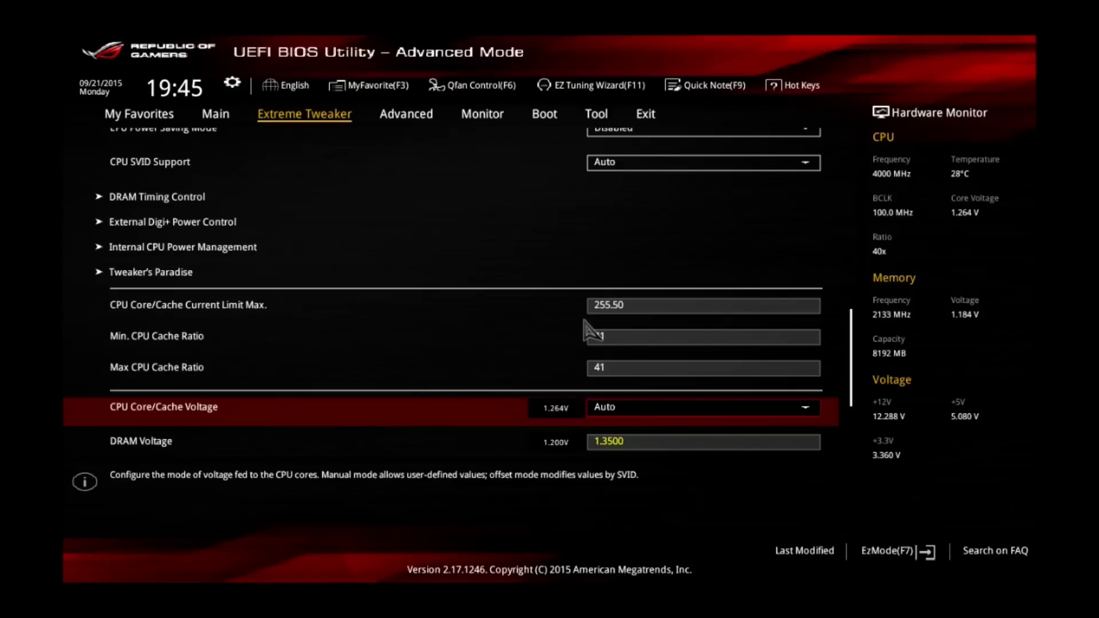
{"action": "key", "text": "Return"}
{"action": "key", "text": "Down"}
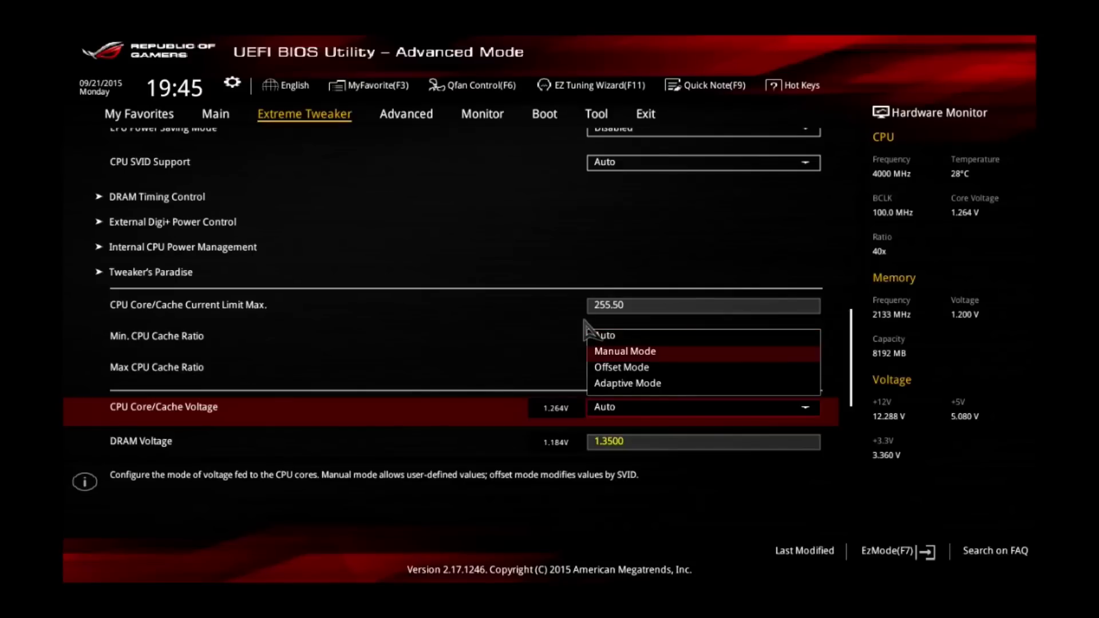
{"action": "key", "text": "Return"}
- Enter 1.260 V as the CPU Core Voltage Override
{"action": "key", "text": "Down"}
{"action": "key", "text": "Down"}
{"action": "key", "text": "Up"}
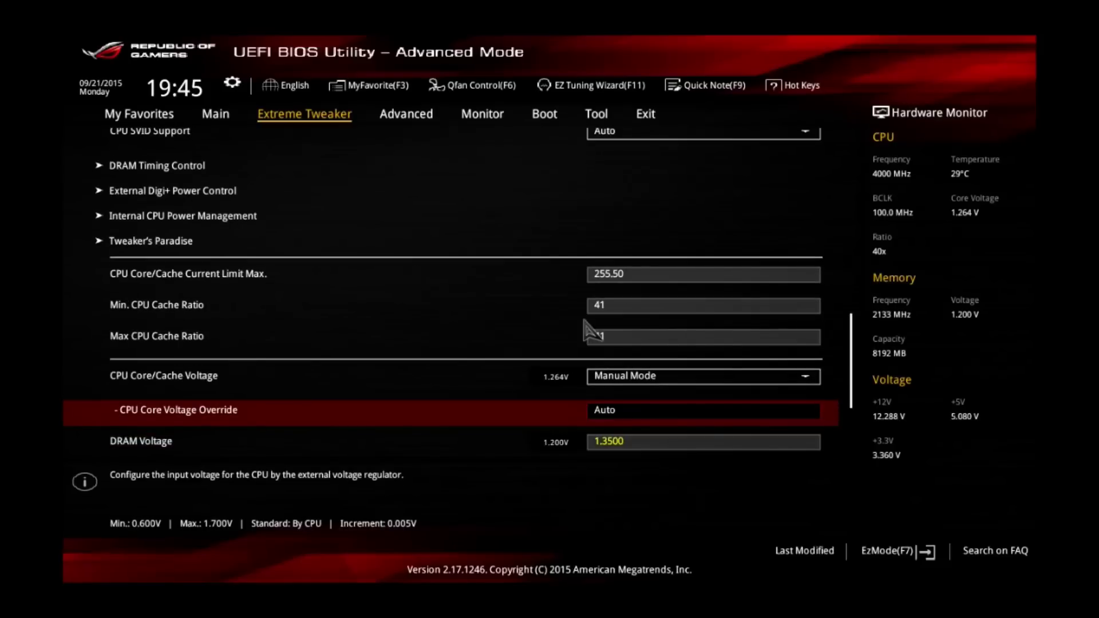
{"action": "type", "text": "1.26"}
{"action": "key", "text": "Return"}
{"action": "key", "text": "Down"}
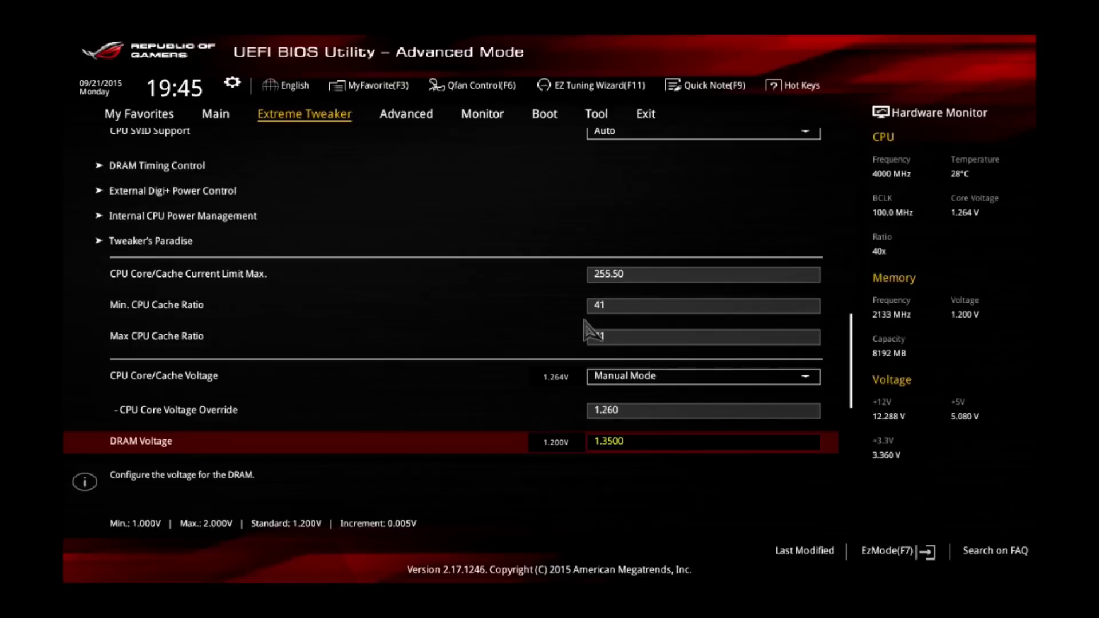
{"action": "key", "text": "Down"}
{"action": "key", "text": "Down"}
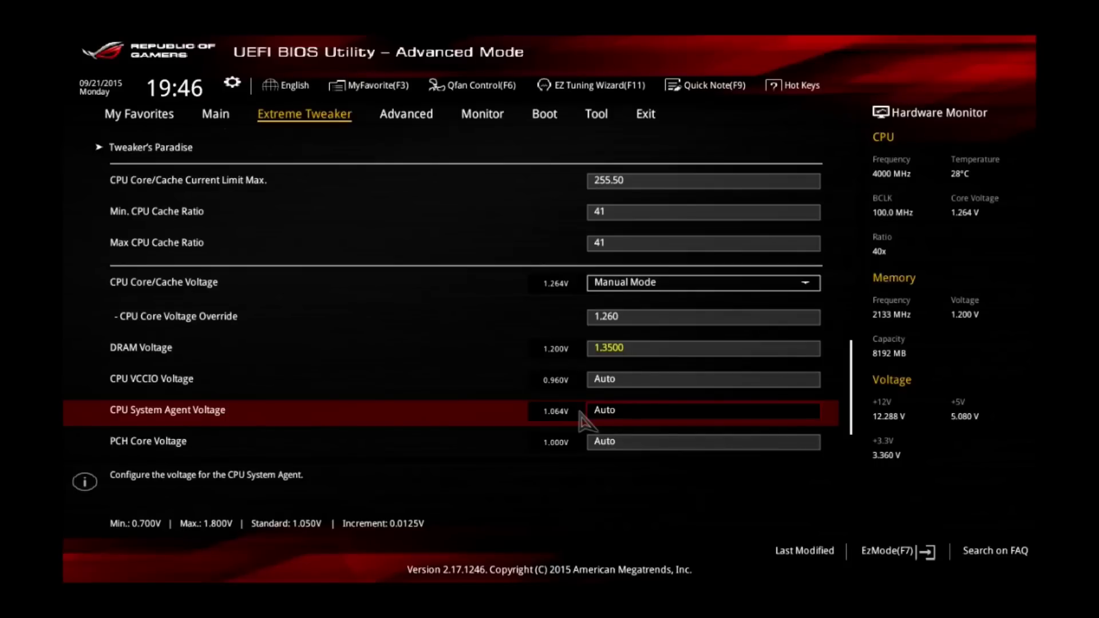
{"action": "key", "text": "Up"}
{"action": "key", "text": "Up"}
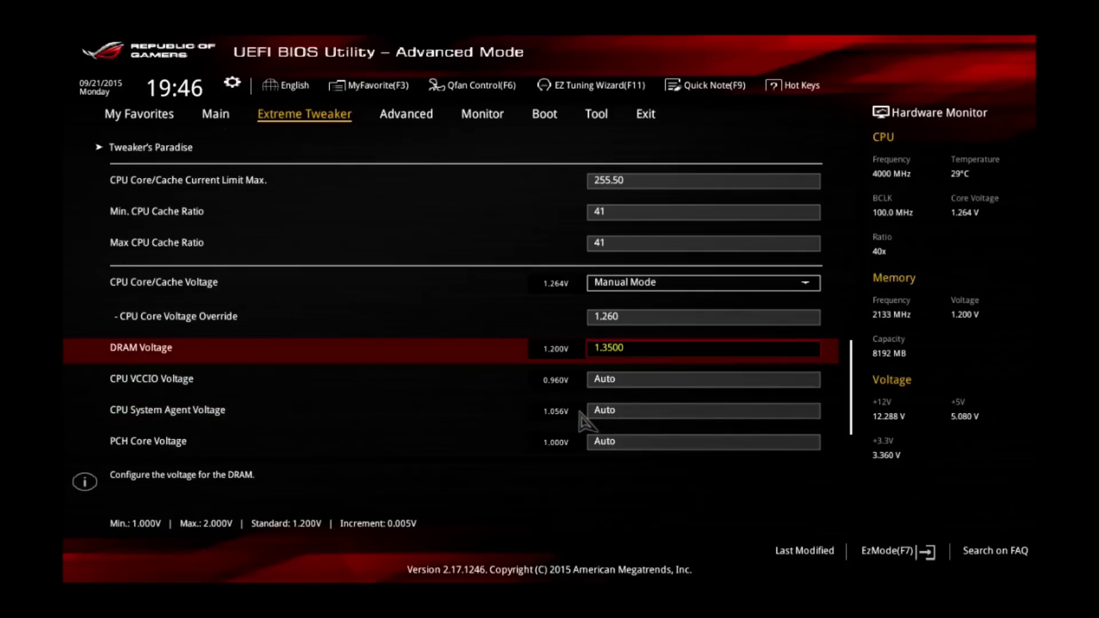
{"action": "key", "text": "Up"}
{"action": "key", "text": "Up"}
{"action": "key", "text": "Up"}
{"action": "key", "text": "Up"}
{"action": "key", "text": "Up"}
{"action": "key", "text": "Up"}
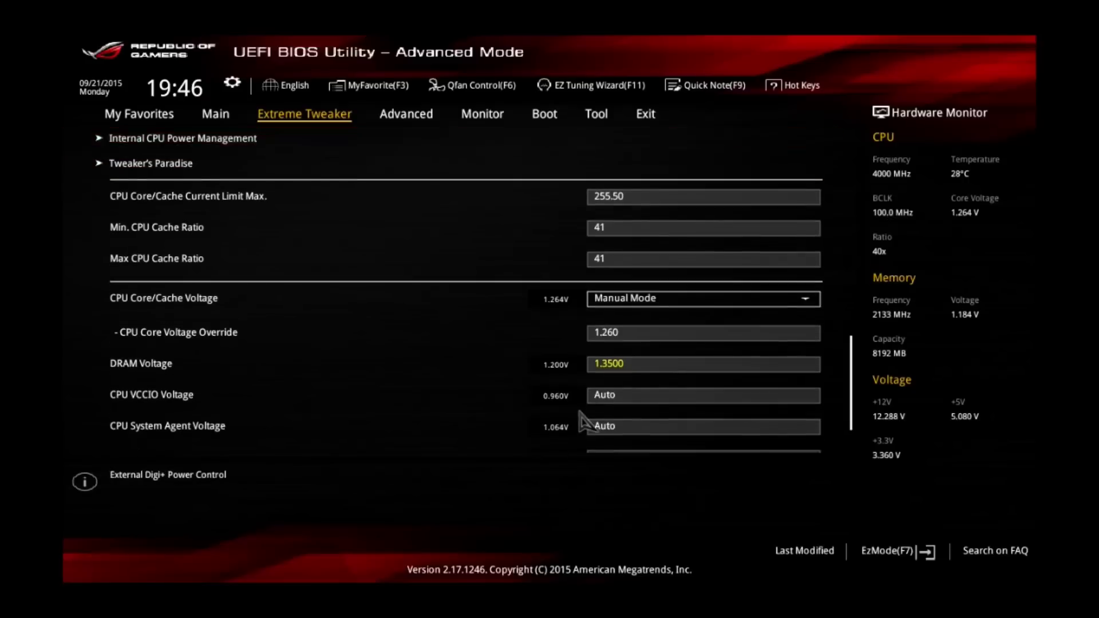
{"action": "key", "text": "Down"}
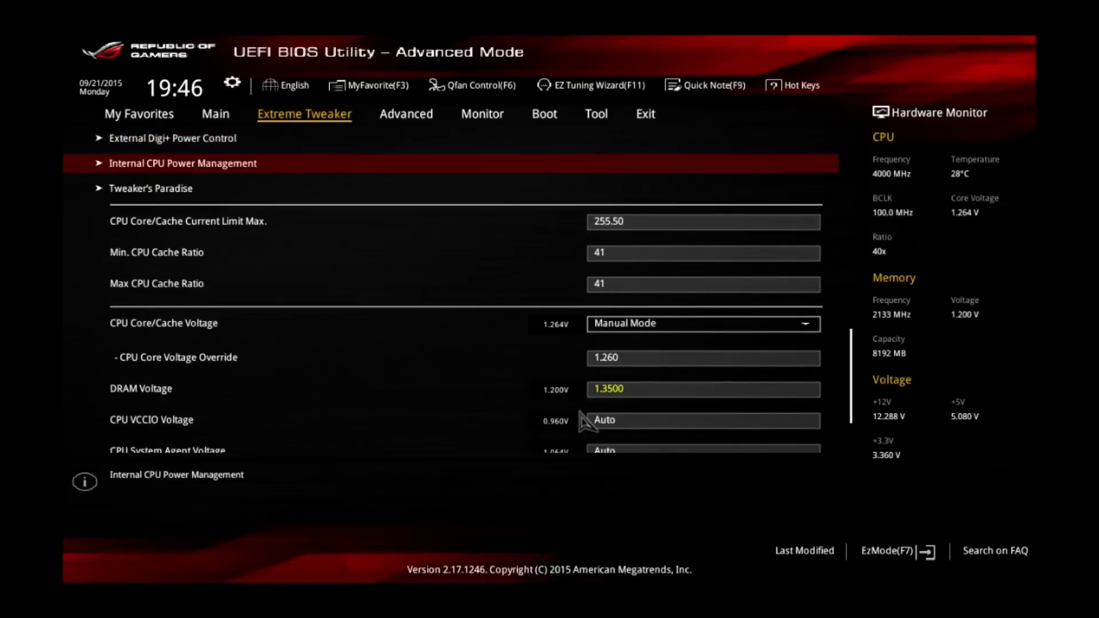
- Disable Intel SpeedStep in Internal CPU Power Management, leaving Turbo Mode enabled
{"action": "key", "text": "Return"}
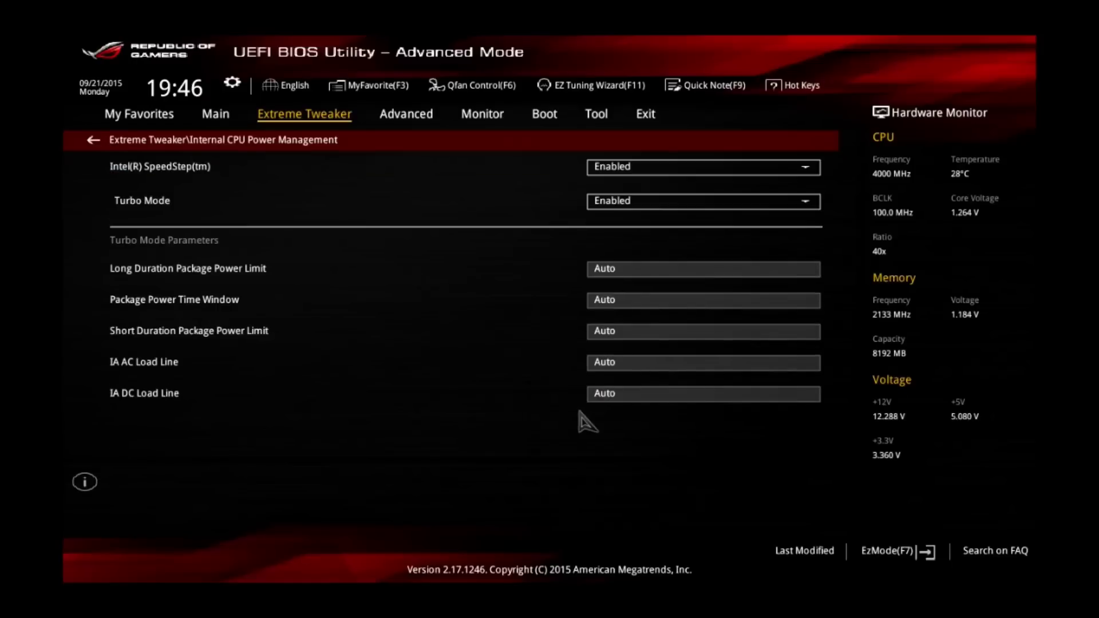
{"action": "key", "text": "Down"}
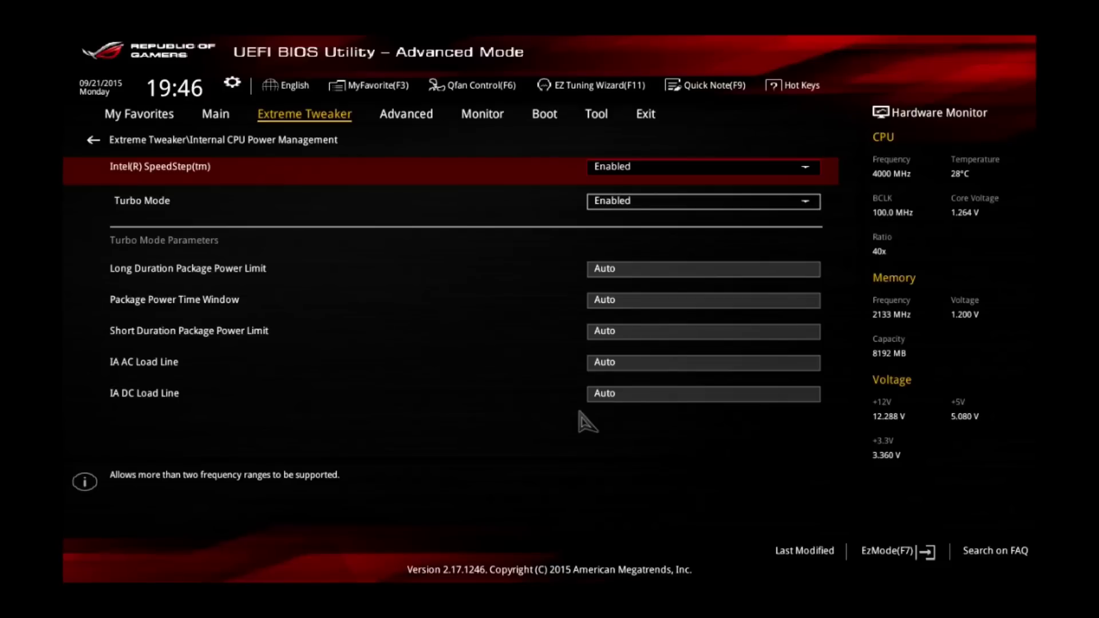
{"action": "key", "text": "Return"}
{"action": "key", "text": "Up"}
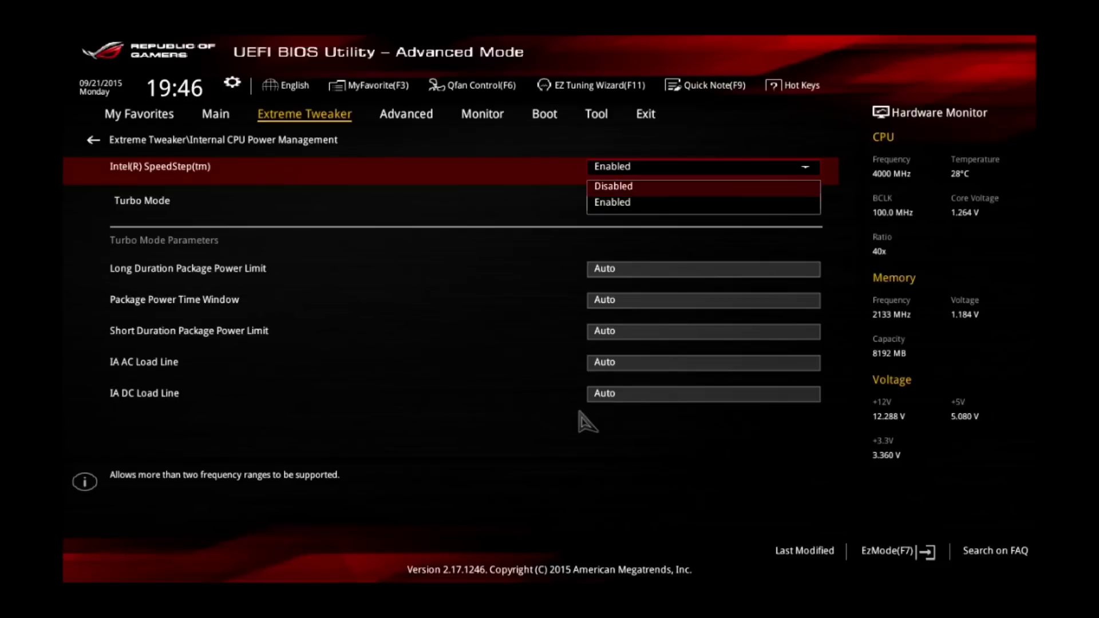
{"action": "key", "text": "Return"}
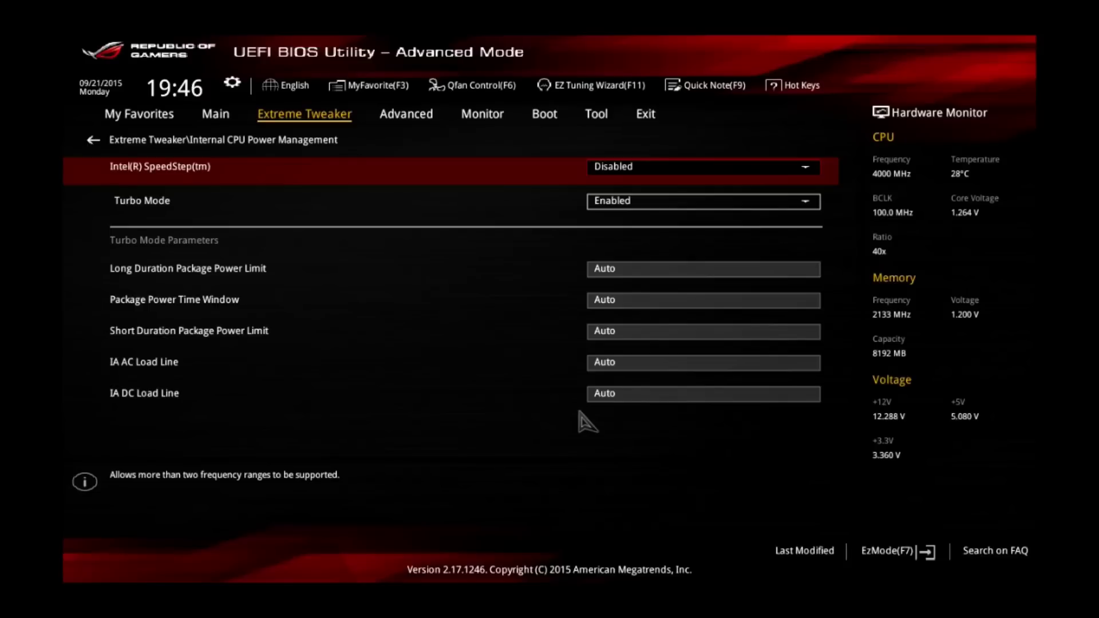
{"action": "key", "text": "Escape"}
- Move through the Extreme Tweaker list down to External Digi+ Power Control
{"action": "key", "text": "Up"}
{"action": "key", "text": "Up"}
{"action": "key", "text": "Right"}
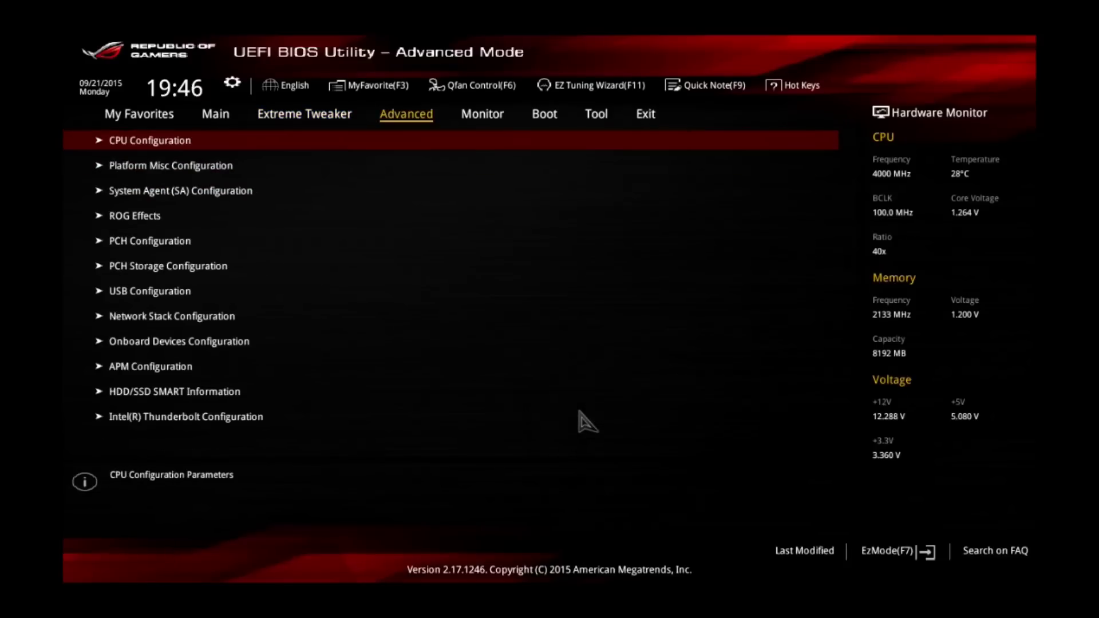
{"action": "key", "text": "Left"}
{"action": "key", "text": "Down"}
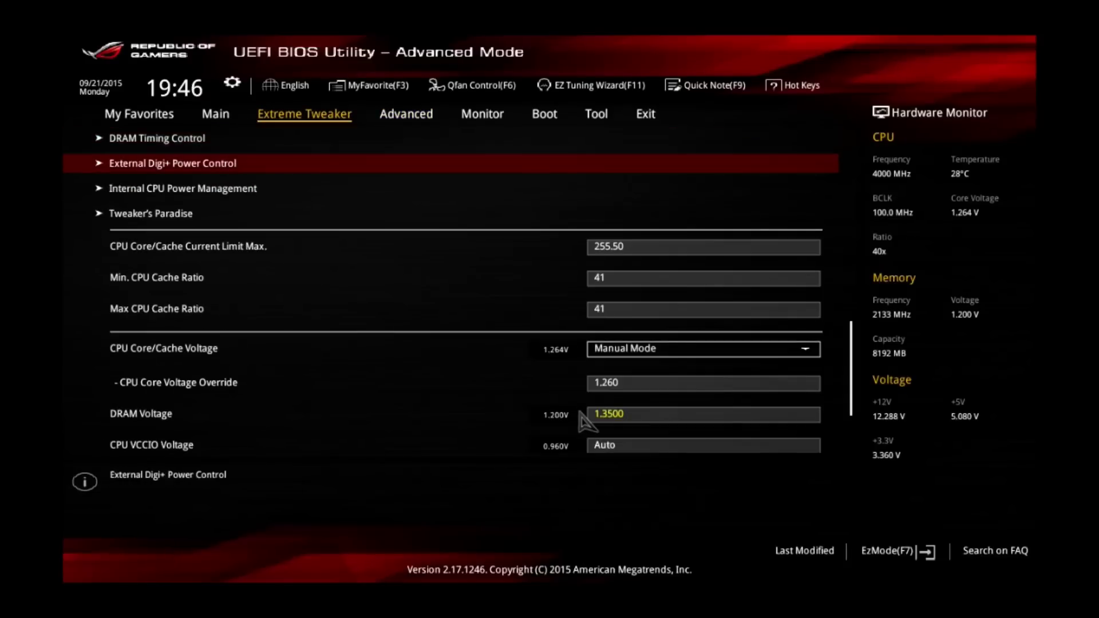
{"action": "key", "text": "Up"}
{"action": "key", "text": "Down"}
- Set CPU Load-line Calibration to Level 5 under External Digi+ Power Control
{"action": "key", "text": "Return"}
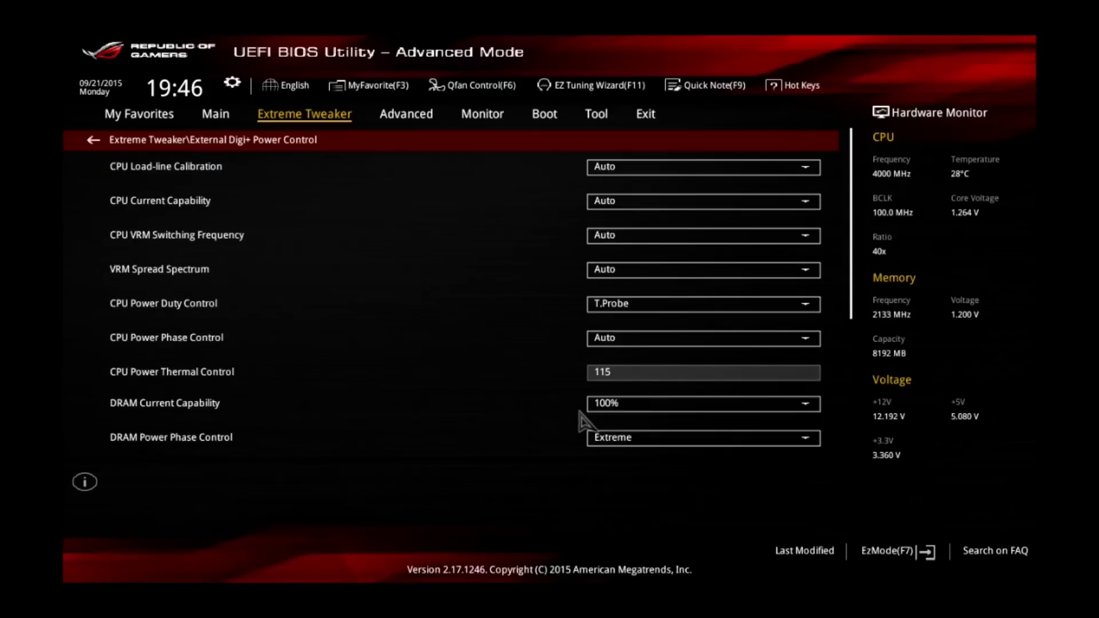
{"action": "key", "text": "Down"}
{"action": "key", "text": "Return"}
{"action": "key", "text": "Down"}
{"action": "key", "text": "Down"}
{"action": "key", "text": "Down"}
{"action": "key", "text": "Down"}
{"action": "key", "text": "Down"}
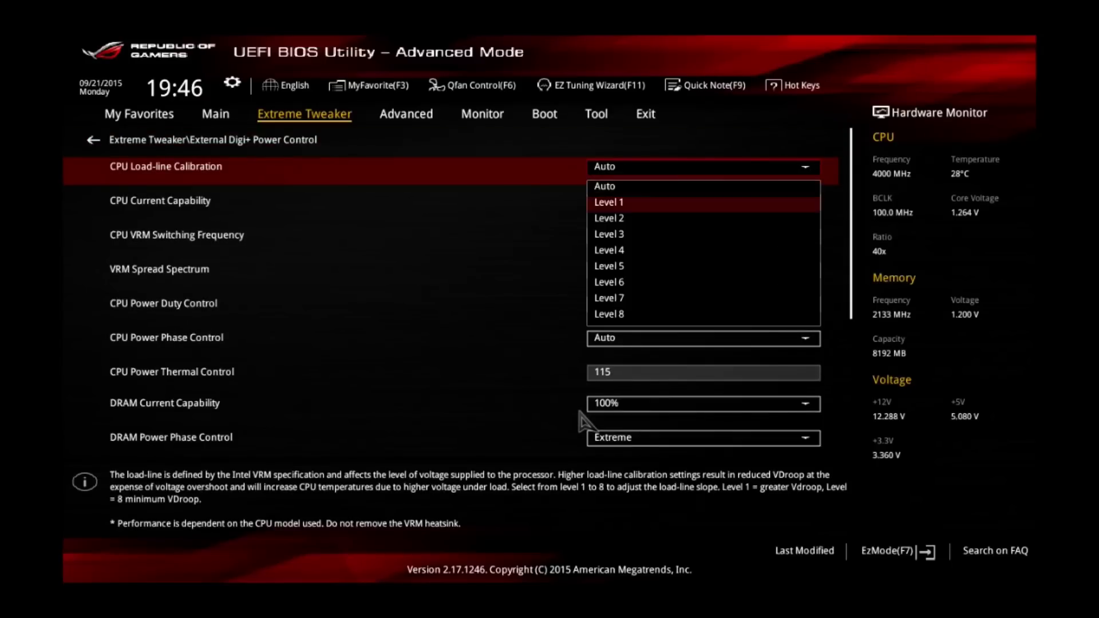
{"action": "key", "text": "Return"}
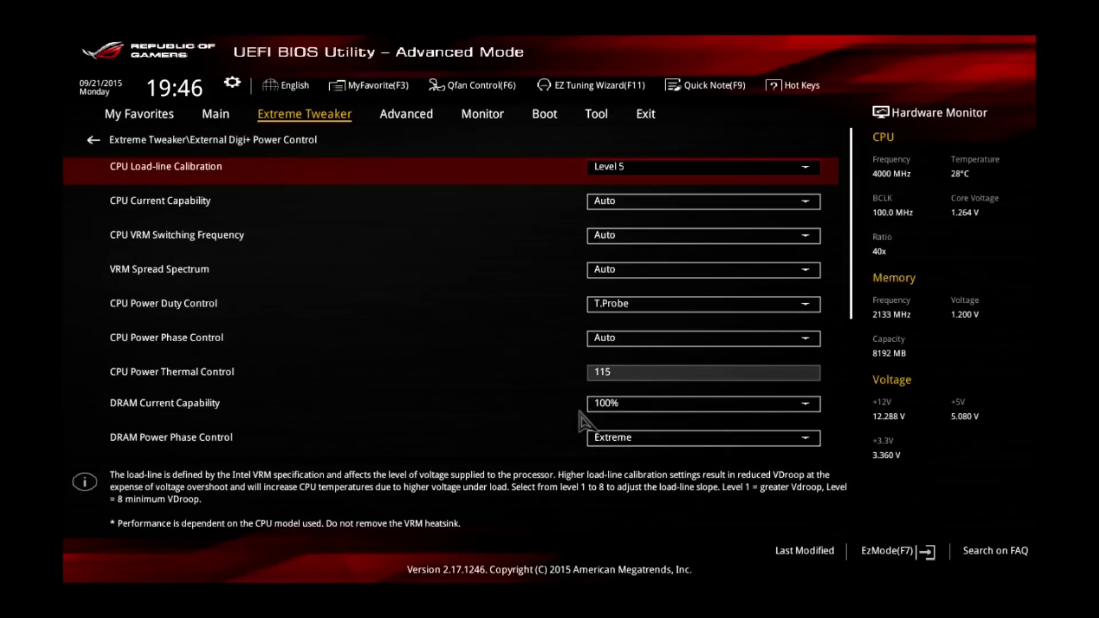
{"action": "key", "text": "Return"}
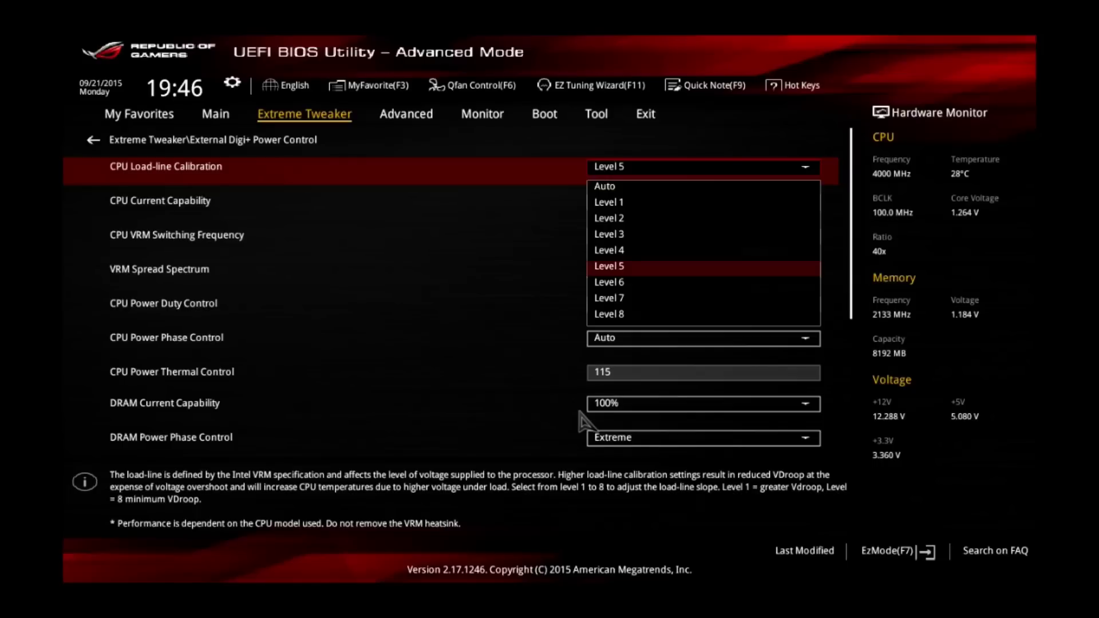
{"action": "key", "text": "Down"}
{"action": "key", "text": "Up"}
{"action": "key", "text": "Escape"}
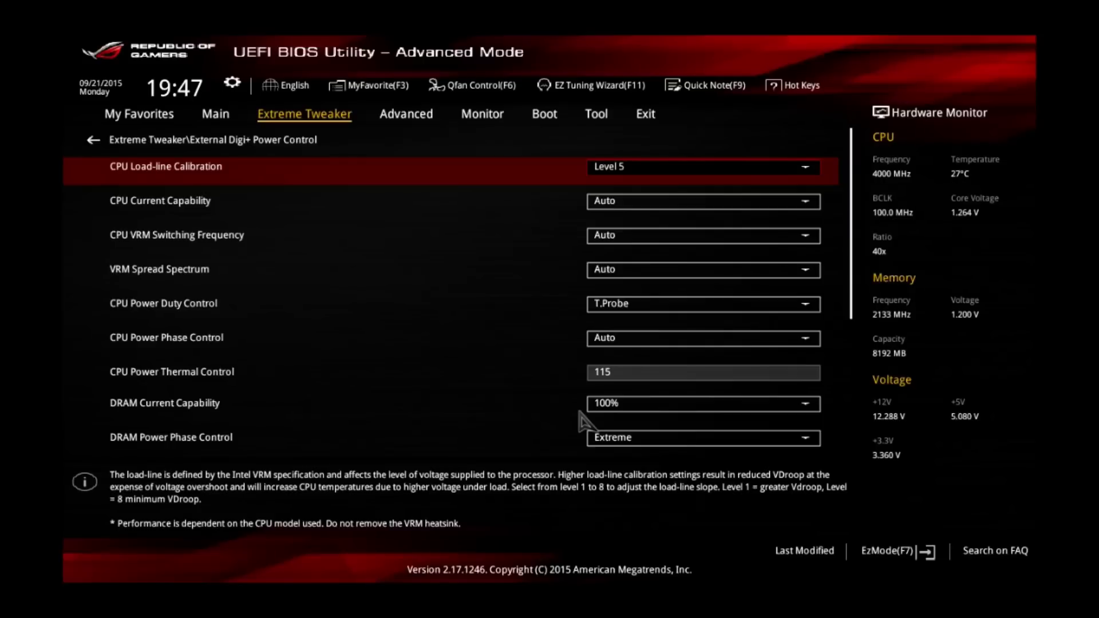
{"action": "key", "text": "Right"}
{"action": "key", "text": "Right"}
{"action": "key", "text": "Right"}
{"action": "key", "text": "Right"}
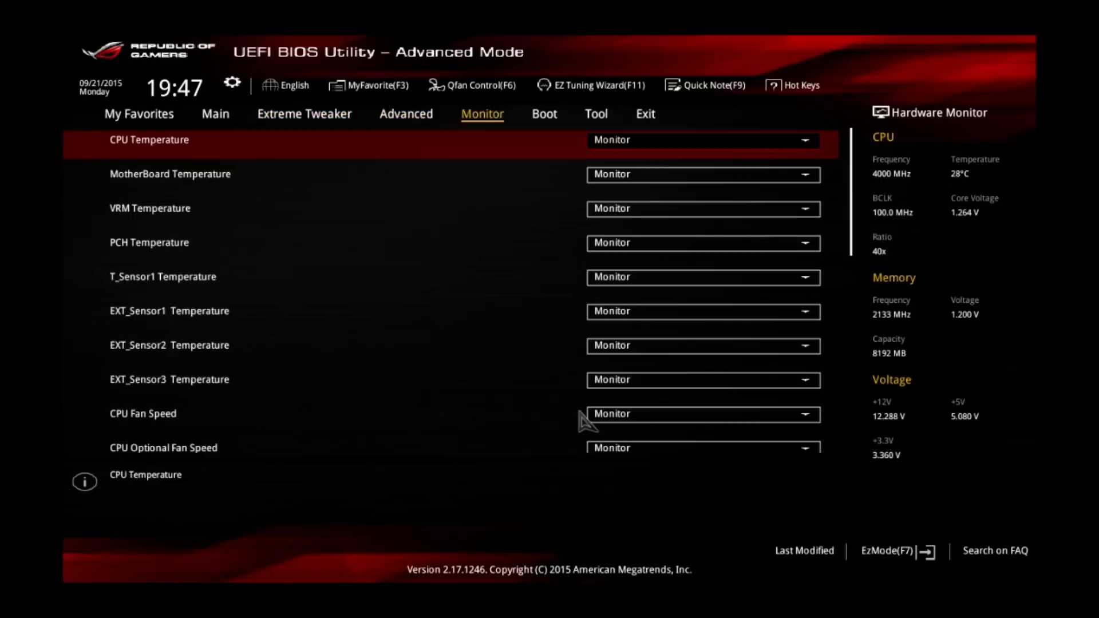
- Save current settings as ASUS Overclocking Profile 8 named 4500MHz, then bring up Save & reset
{"action": "key", "text": "Down"}
{"action": "key", "text": "Down"}
{"action": "key", "text": "Down"}
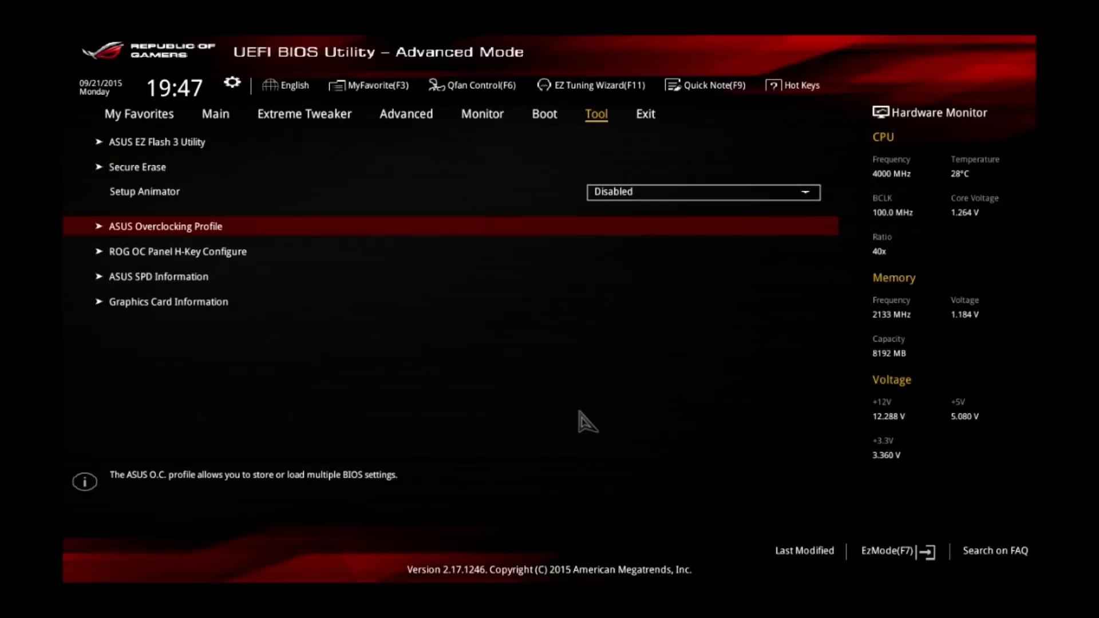
{"action": "key", "text": "Return"}
{"action": "key", "text": "Down"}
{"action": "key", "text": "Down"}
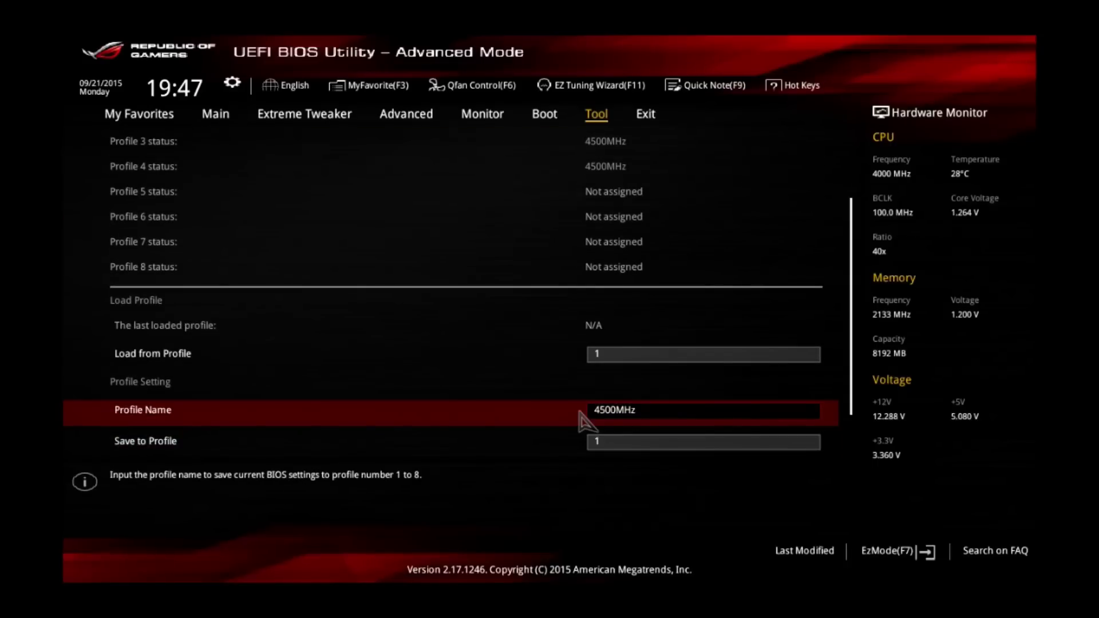
{"action": "key", "text": "BackSpace"}
{"action": "key", "text": "BackSpace"}
{"action": "key", "text": "BackSpace"}
{"action": "type", "text": "MH"}
{"action": "key", "text": "Down"}
{"action": "type", "text": "8"}
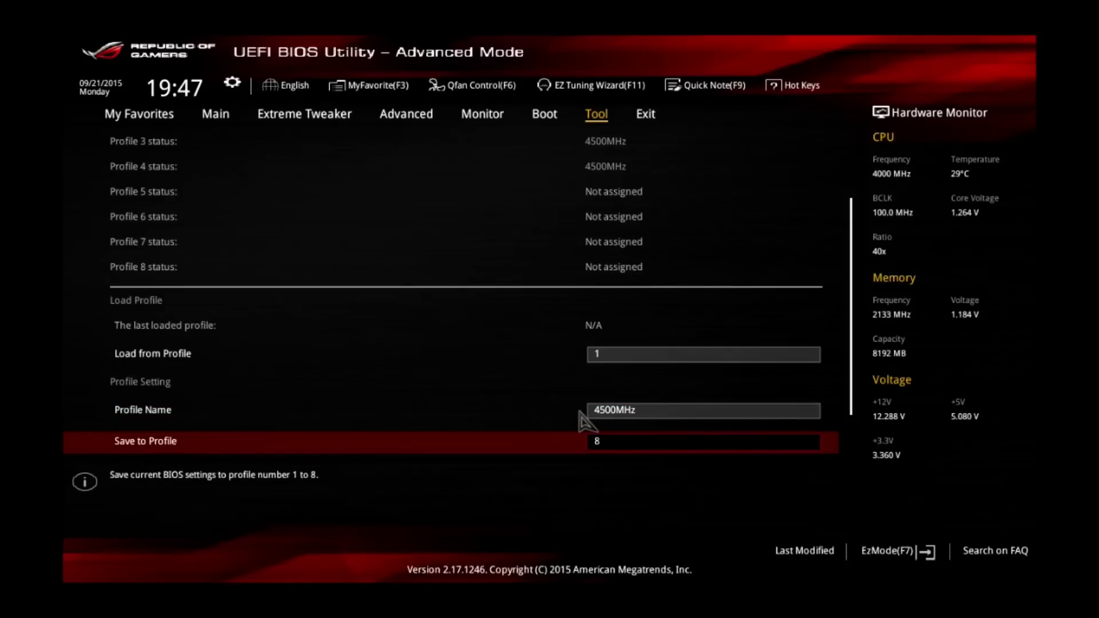
{"action": "key", "text": "Return"}
{"action": "key", "text": "Return"}
{"action": "key", "text": "F10"}
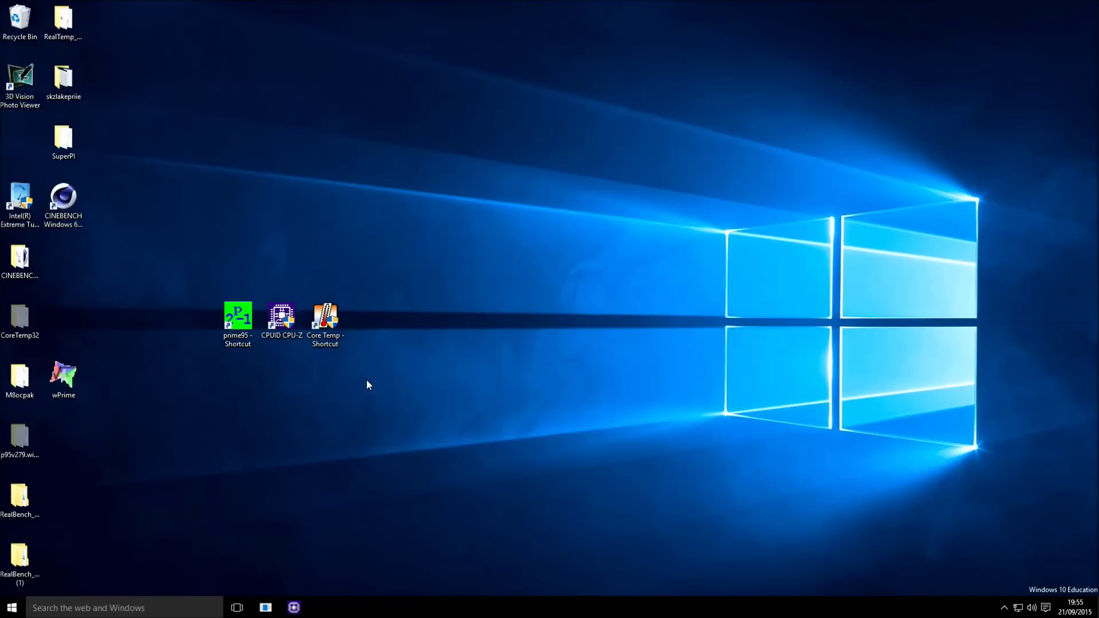
- Confirm Save & reset and let the PC reboot to the Windows 10 desktop
{"action": "left_click_drag", "start_coordinate": [299, 339], "coordinate": [242, 344]}
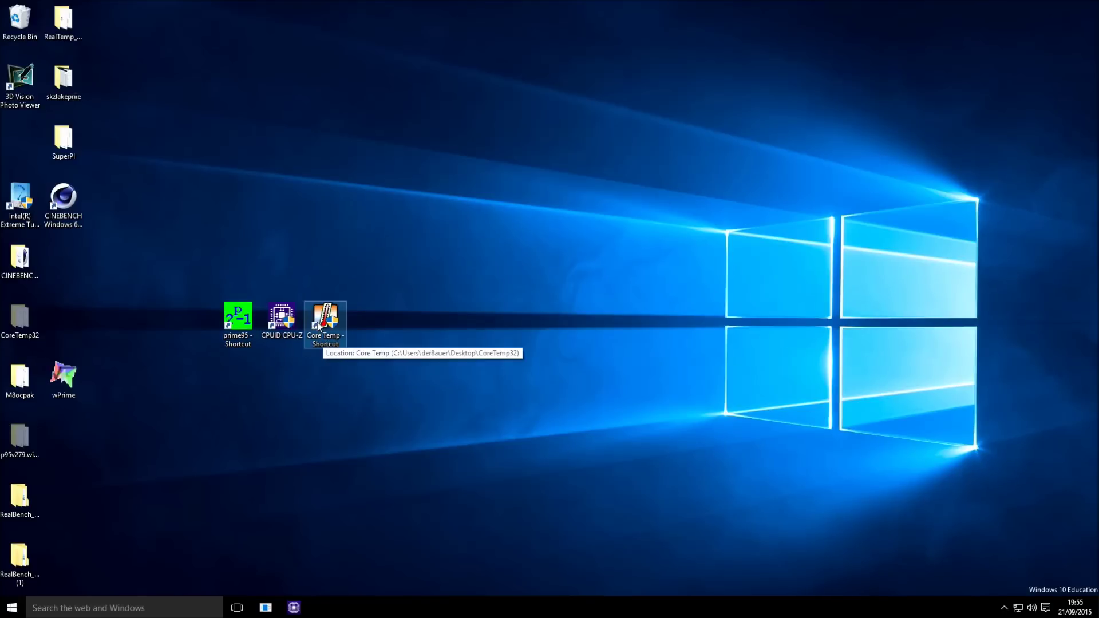
- Launch CPU-Z and check Core #0–#3 clocks at about 4500 MHz with a x45 multiplier
{"action": "double_click", "coordinate": [281, 316]}
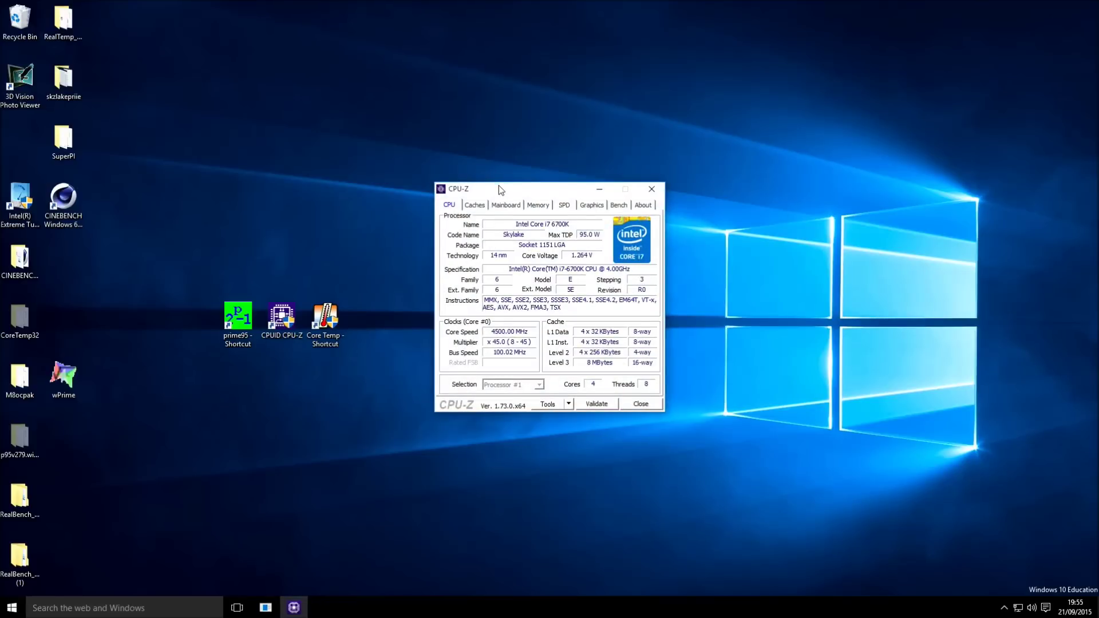
{"action": "left_click_drag", "start_coordinate": [499, 189], "coordinate": [150, 35]}
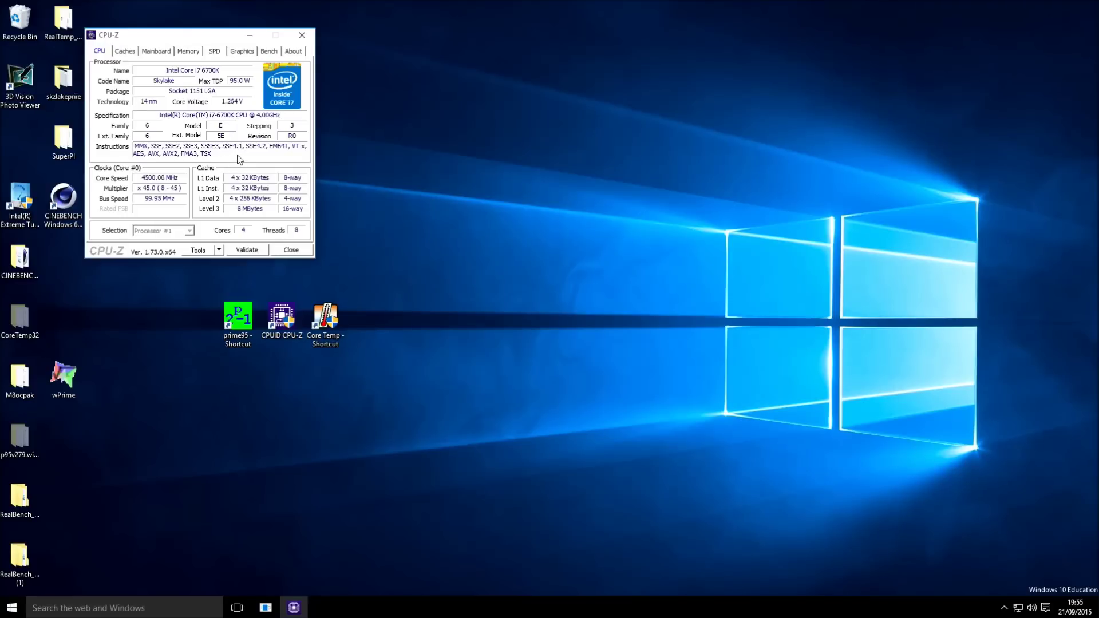
{"action": "right_click", "coordinate": [237, 155]}
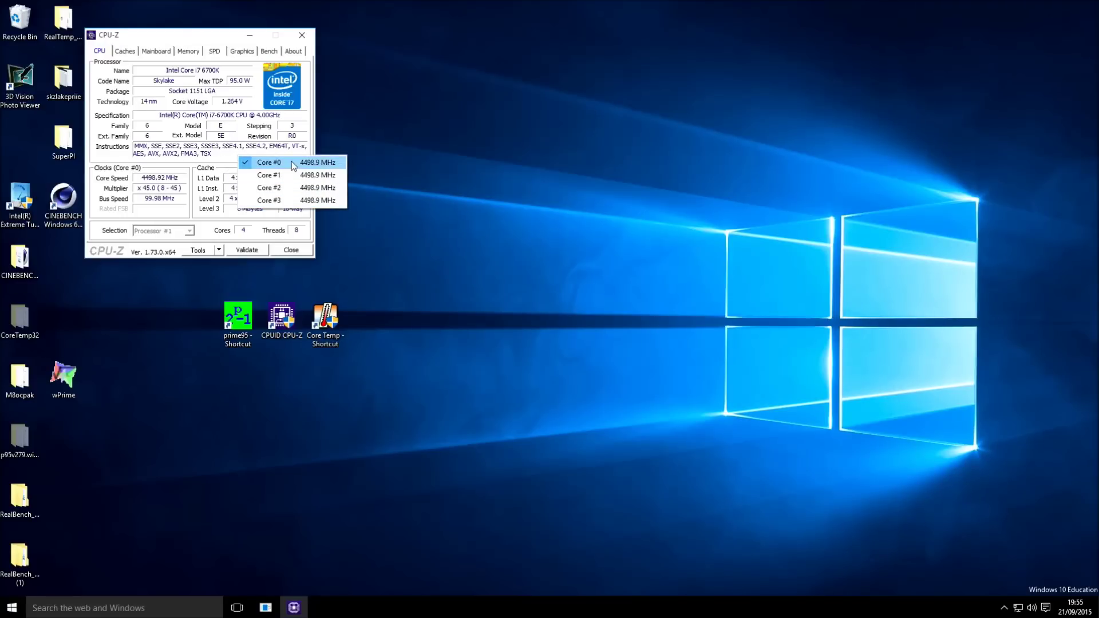
{"action": "left_click", "coordinate": [225, 166]}
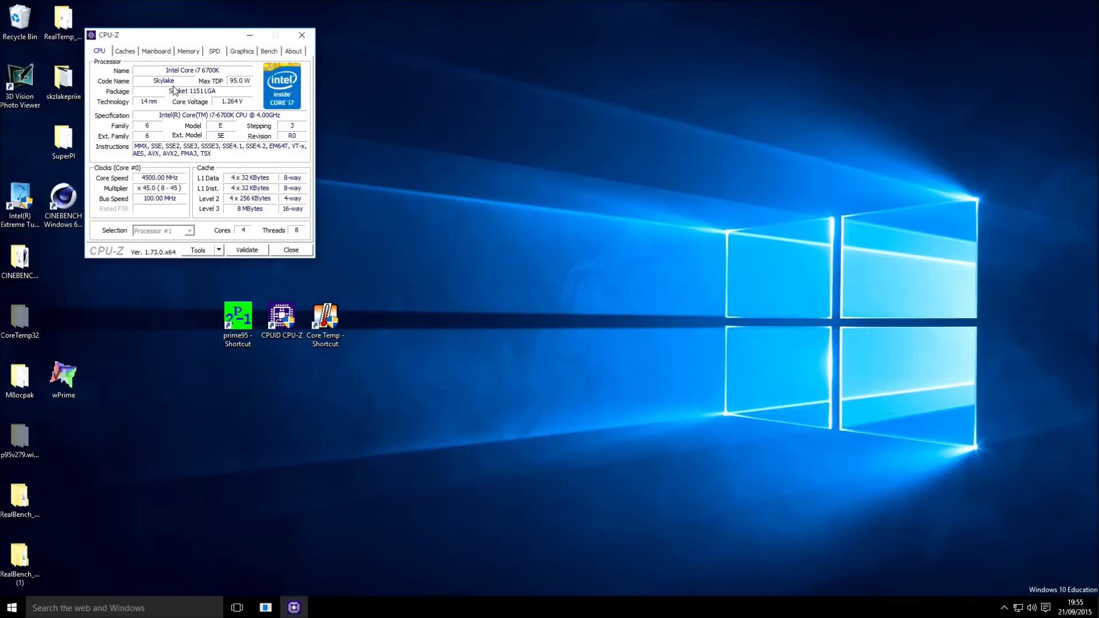
- Show CPU-Z's Memory tab with 8 GB dual-channel DDR4 at 1600 MHz, 16-16-16-36 timings, and move the window top-left
{"action": "left_click", "coordinate": [150, 52]}
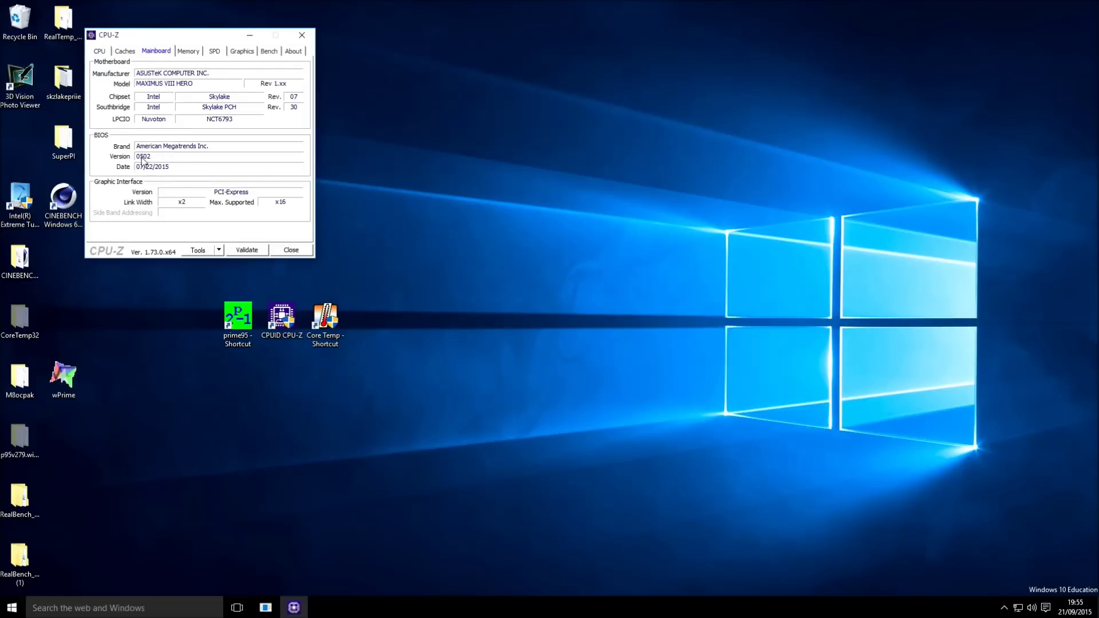
{"action": "left_click", "coordinate": [188, 51]}
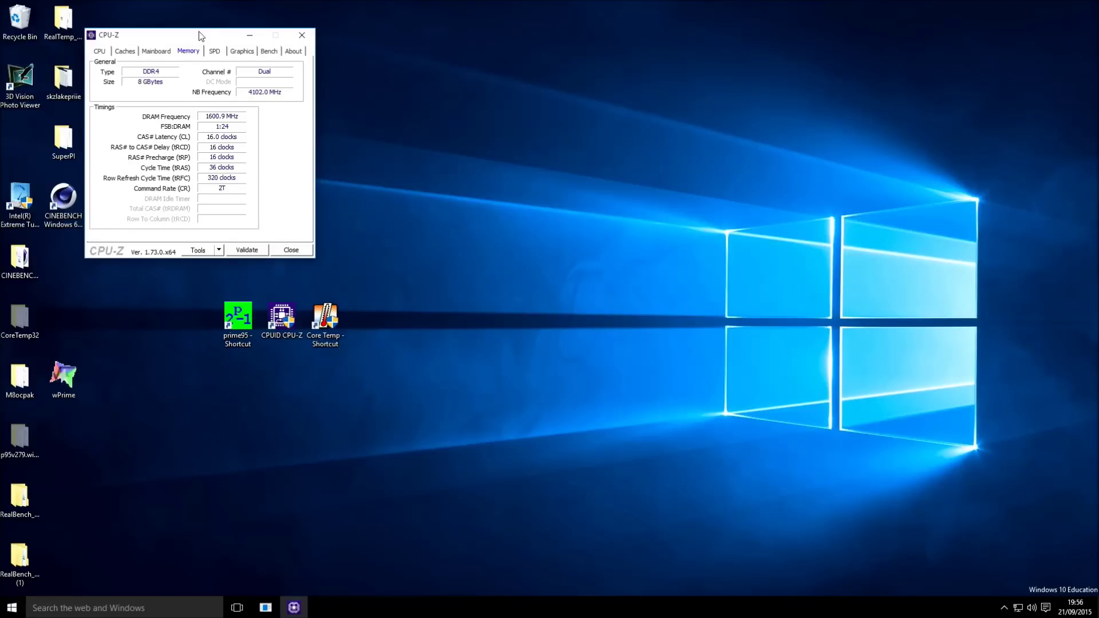
{"action": "left_click_drag", "start_coordinate": [199, 32], "coordinate": [159, 10]}
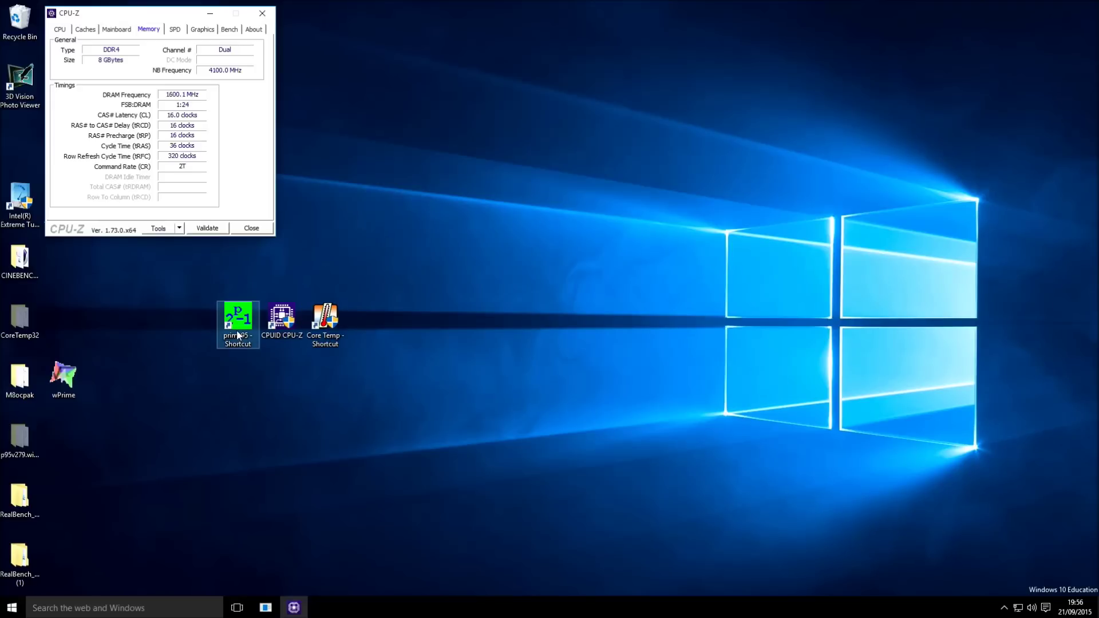
- Launch Core Temp to read the four idle core temperatures, then select the Prime95 shortcut
{"action": "double_click", "coordinate": [324, 320]}
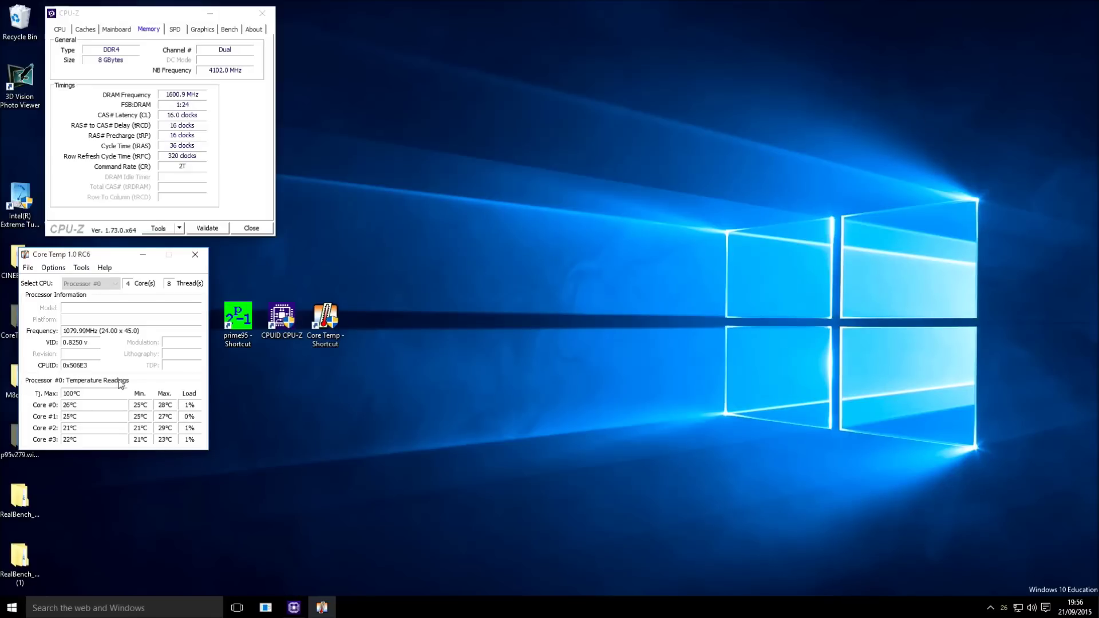
{"action": "left_click", "coordinate": [240, 316]}
- Launch Prime95 and start a custom torture test with min and max FFT size 1344, run in-place
{"action": "double_click", "coordinate": [239, 314]}
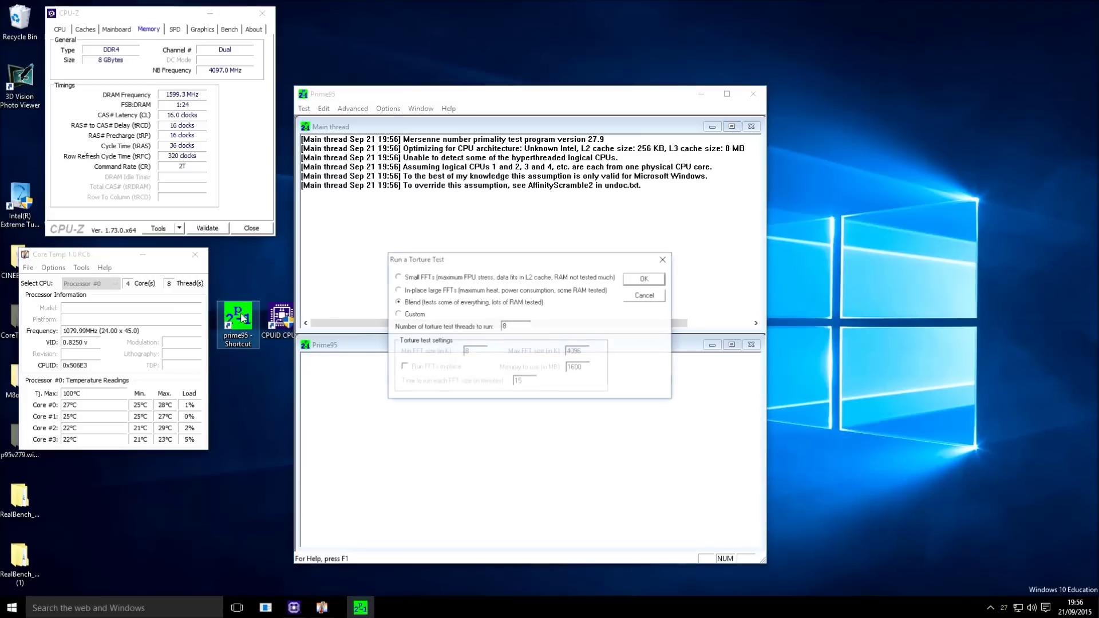
{"action": "left_click", "coordinate": [414, 315]}
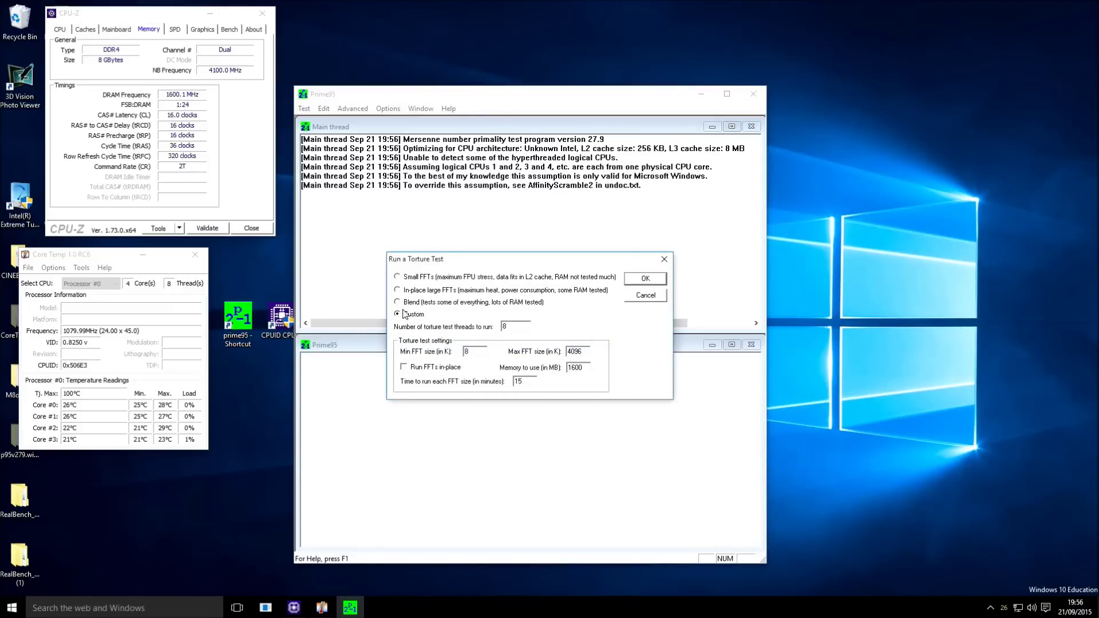
{"action": "double_click", "coordinate": [472, 355]}
{"action": "type", "text": "1344"}
{"action": "key", "text": "Tab"}
{"action": "type", "text": "1344"}
{"action": "left_click", "coordinate": [404, 368]}
{"action": "left_click", "coordinate": [643, 280]}
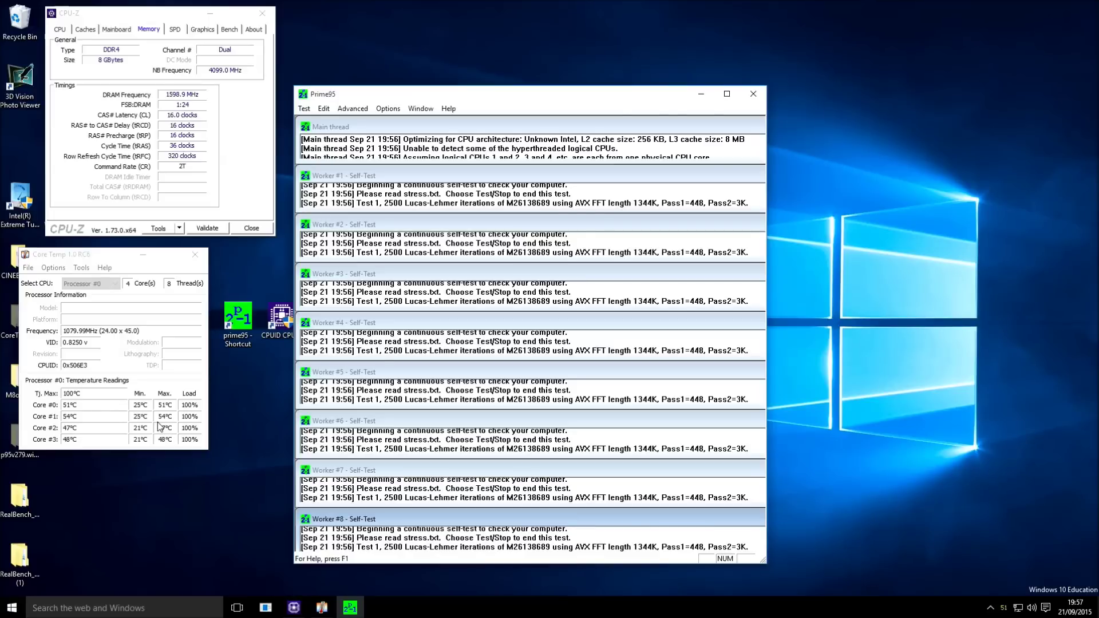
- Switch CPU-Z to its CPU tab to confirm about 4500 MHz at x45 and 1.264 V under load
{"action": "left_click", "coordinate": [60, 30]}
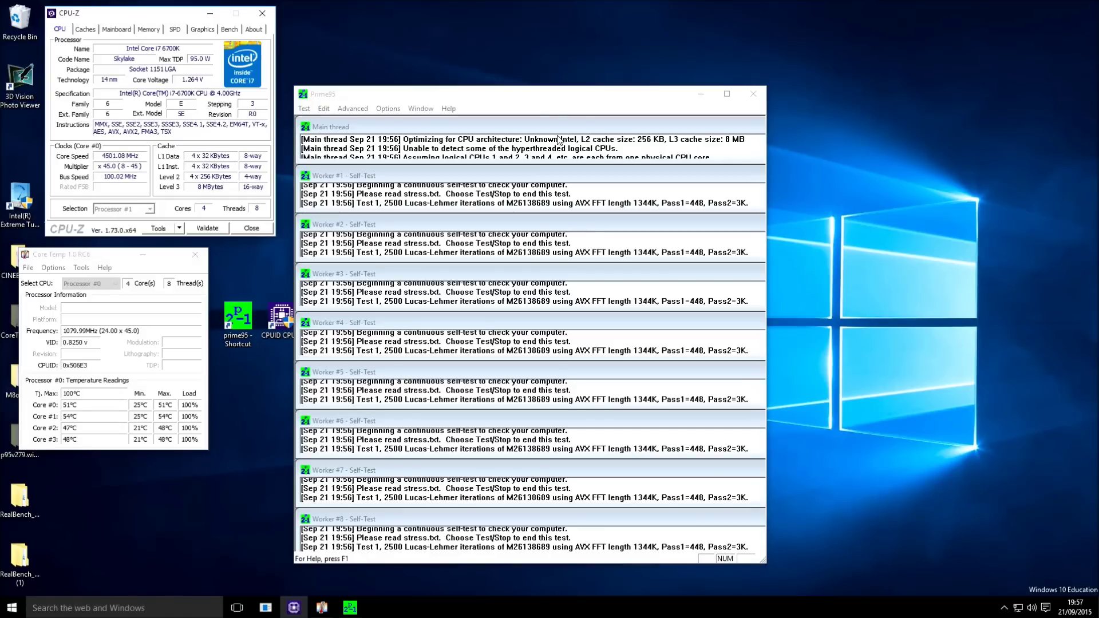
- Bring Prime95 back to the front and let the eight-worker stress test keep running
{"action": "left_click", "coordinate": [548, 98]}
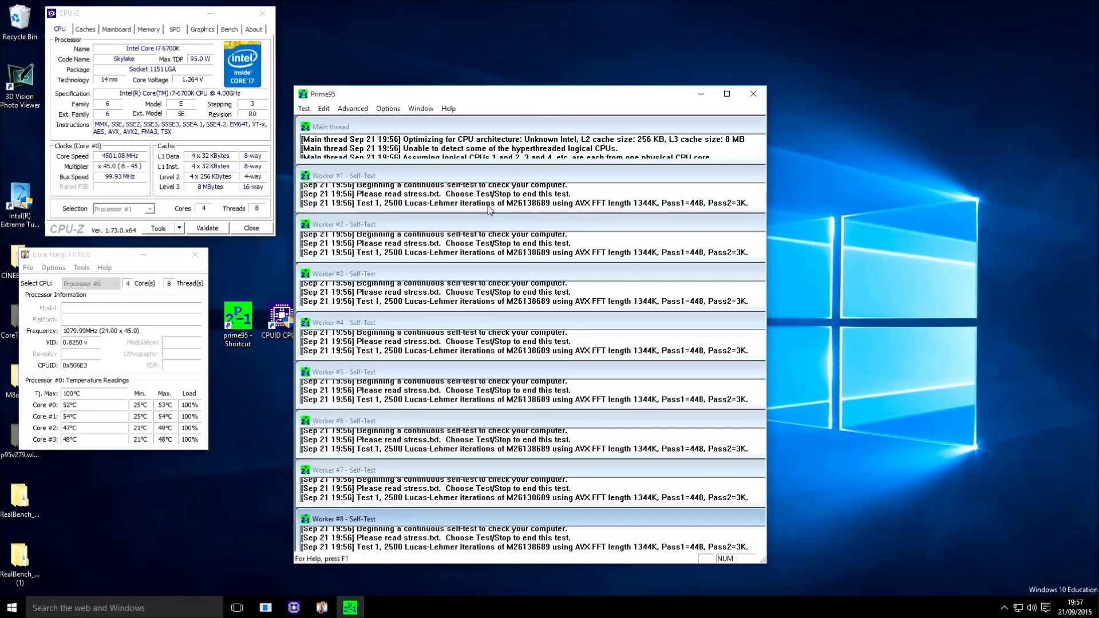